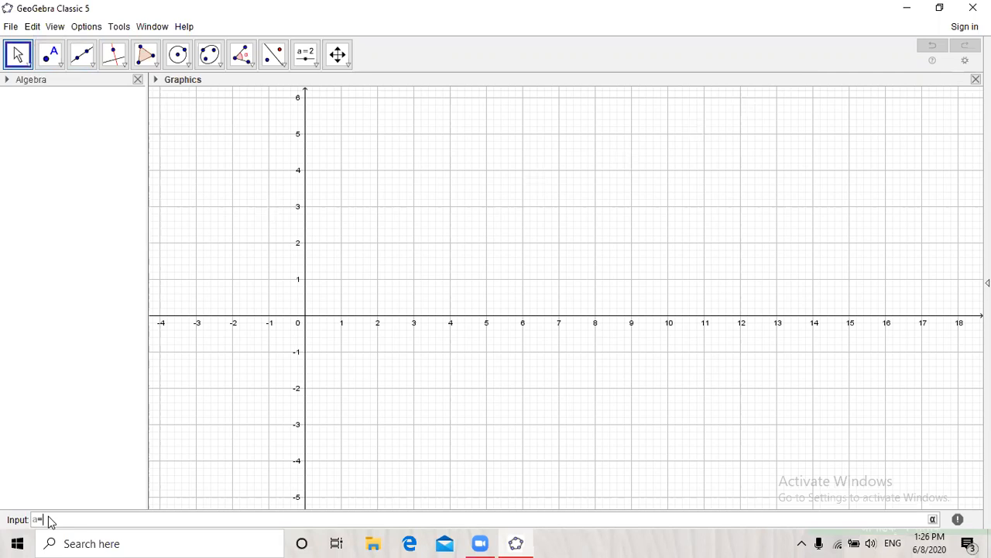
Define the variable a as RandomBetween(1, 9).
text(and)
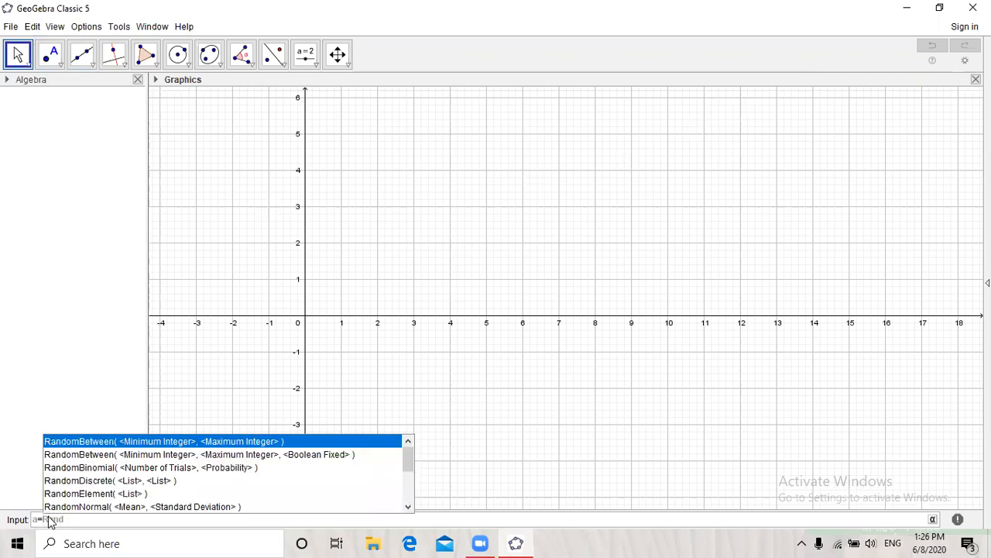
key(Return)
text(1)
key(Tab)
text(9)
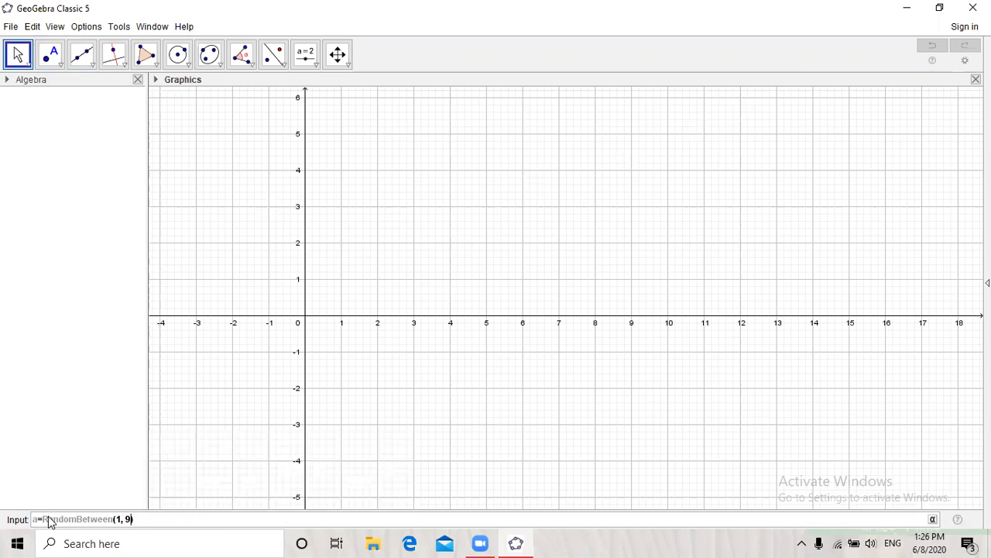
key(Return)
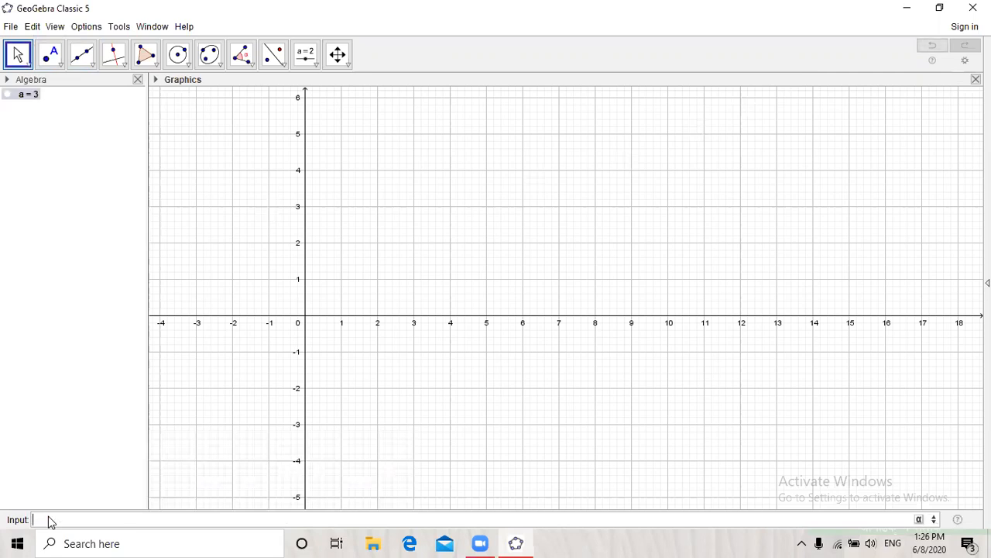
Define the variable b as RandomBetween(-9, 9).
text(b=Ran)
key(Return)
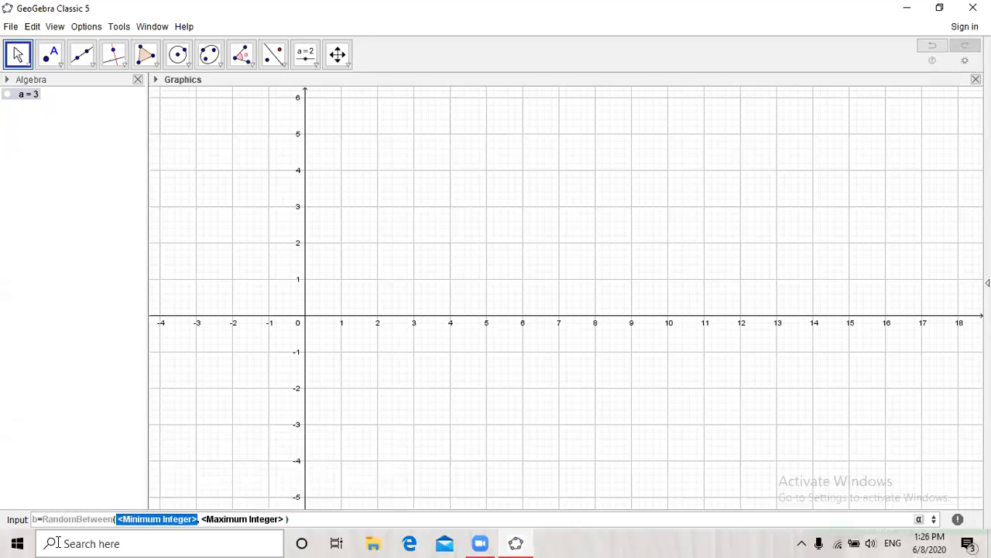
text(-9)
key(Tab)
text(9)
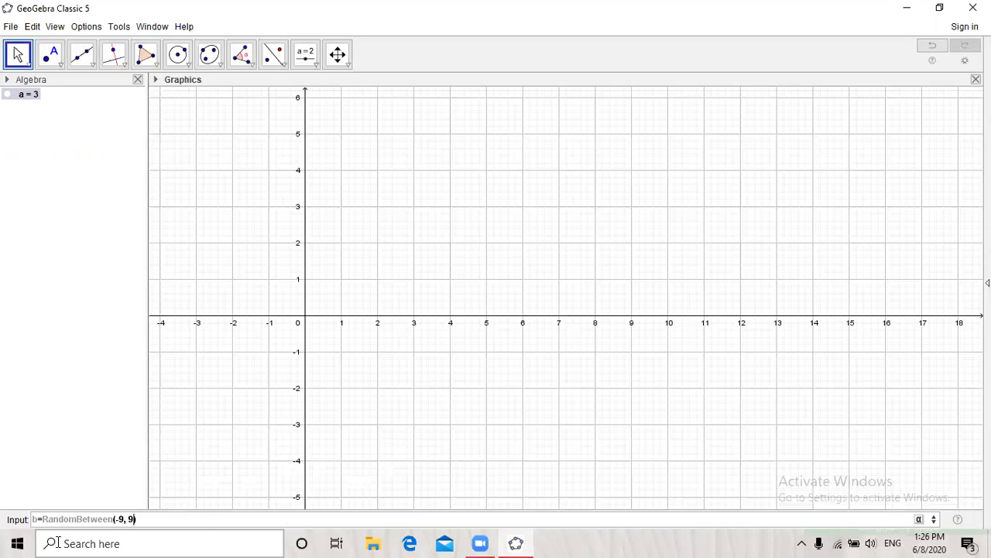
key(Return)
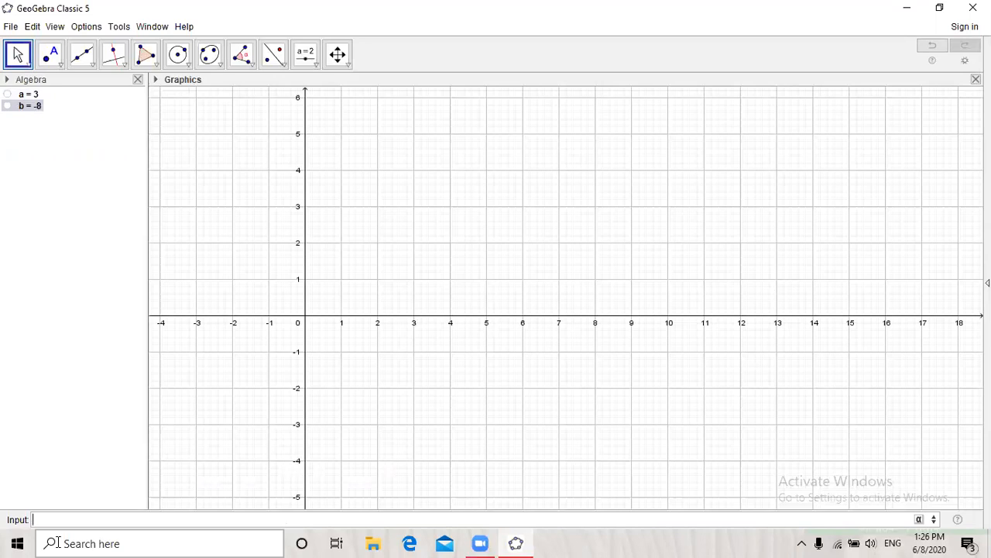
Define the variables sum as a+b and Product as a*b.
text(sum)
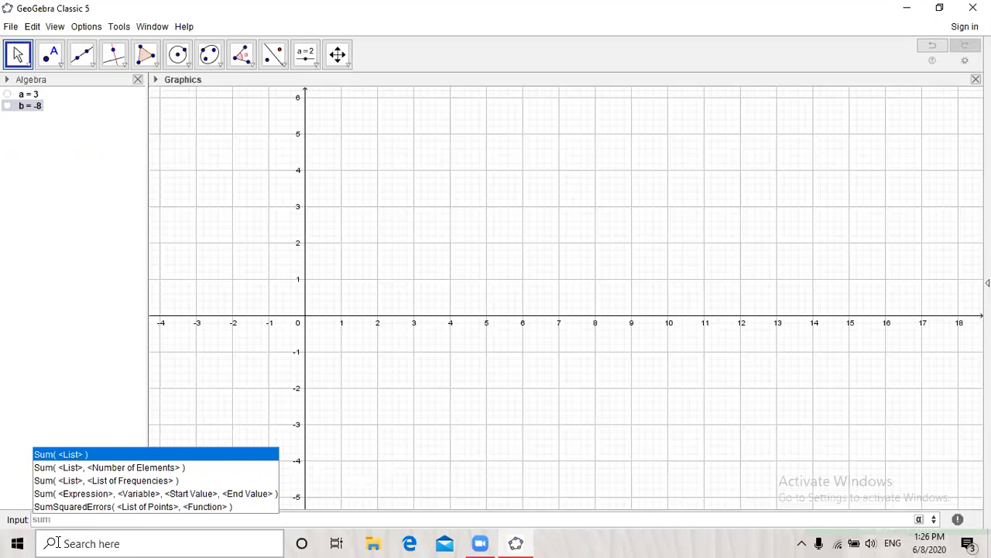
text(=a+b)
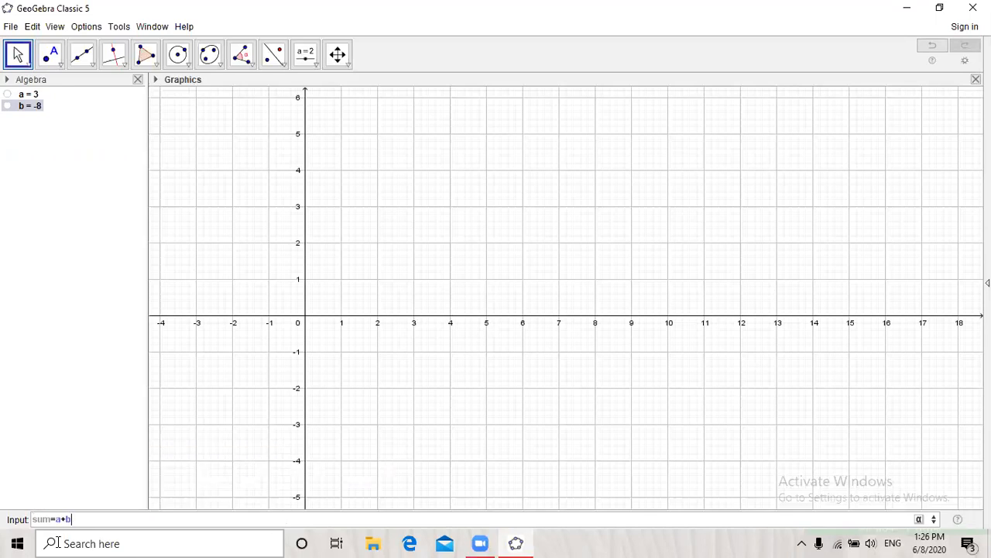
key(Return)
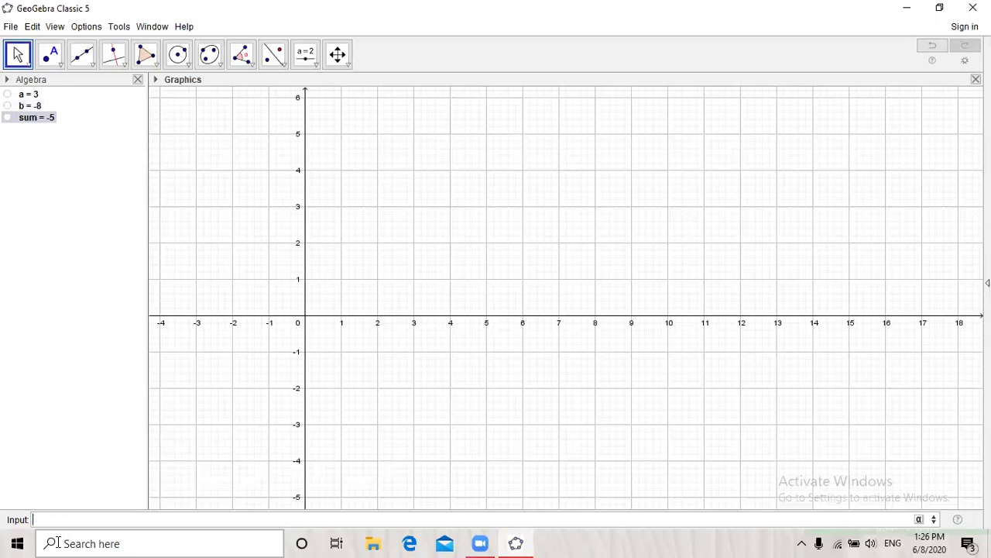
text(Product)
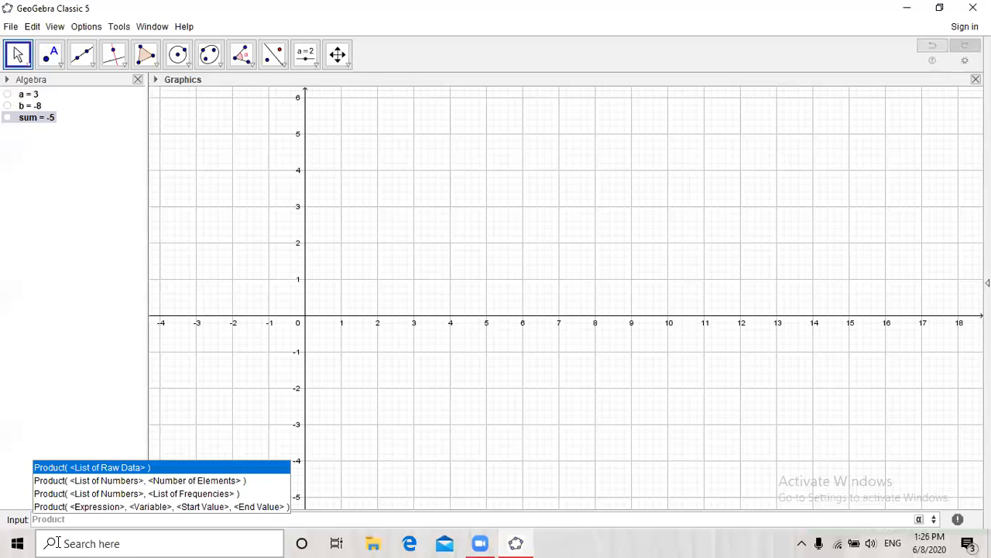
text(=a)
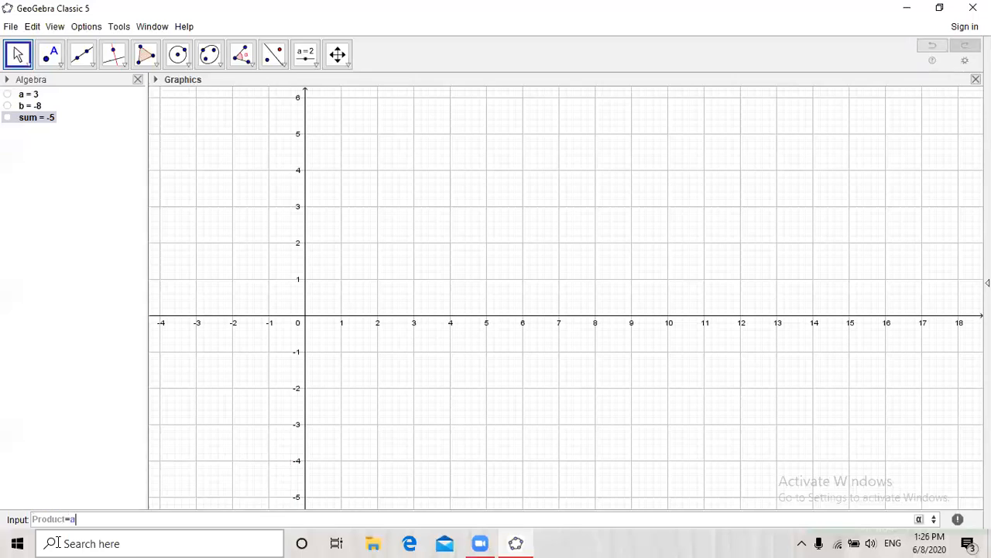
text(*b)
key(Return)
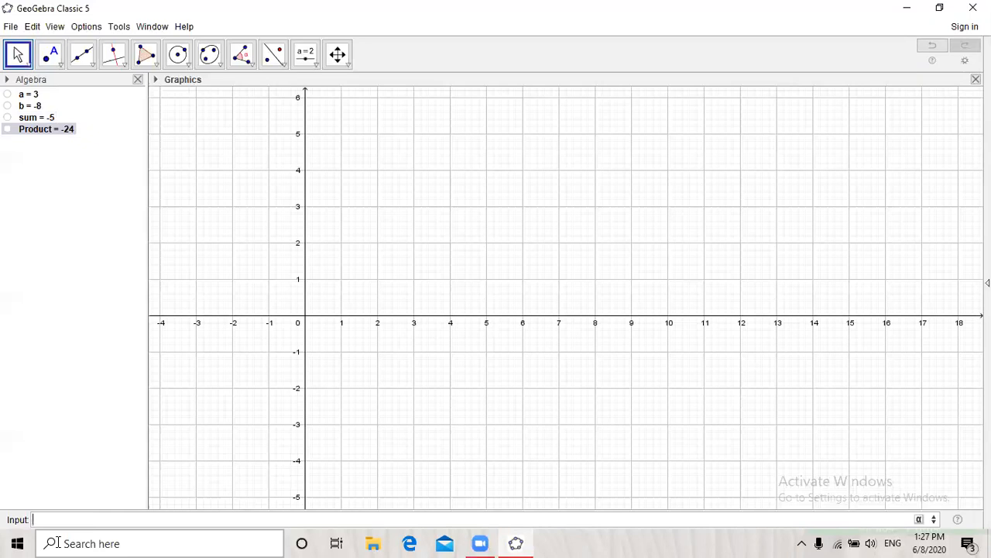
Create the quadratic function x²+sum x+Product from the defined variables.
text(x)
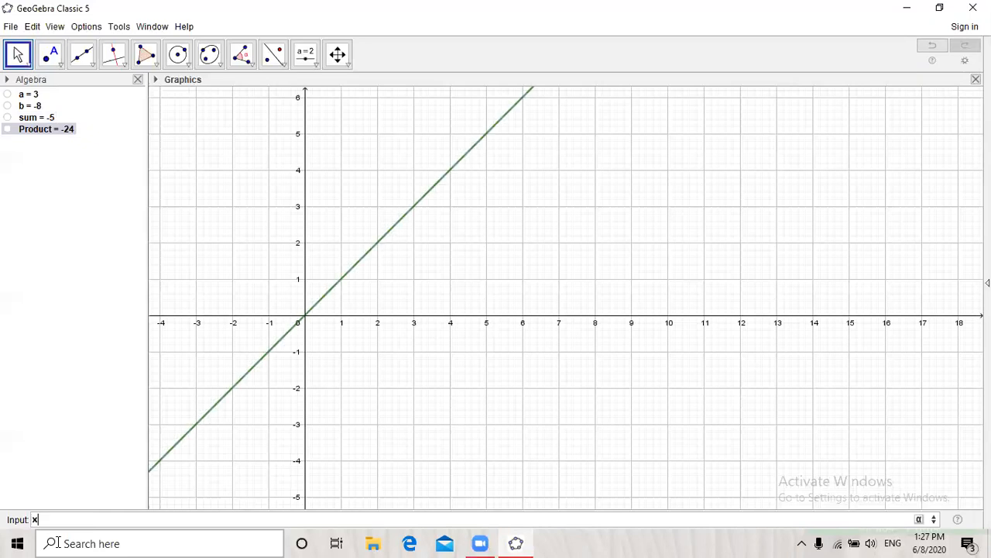
text(^2)
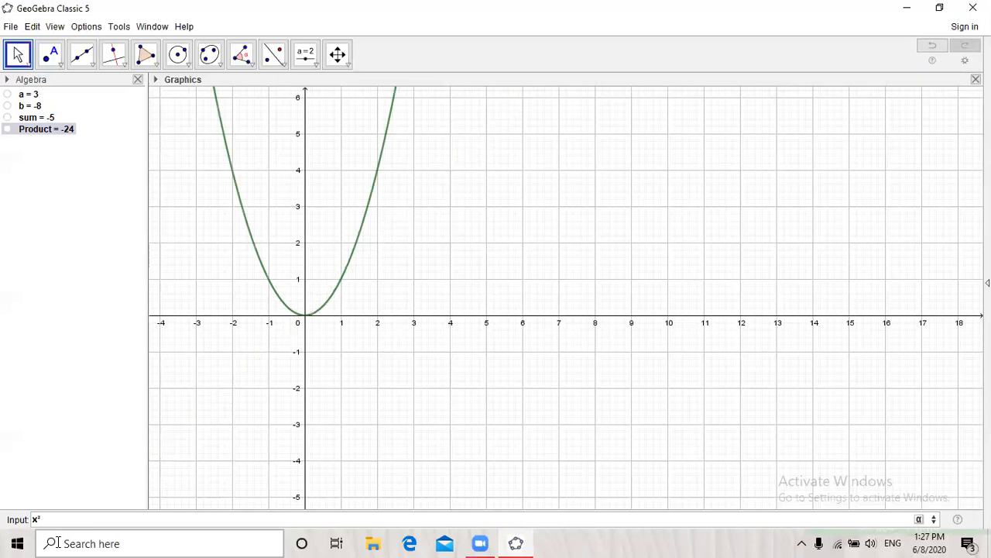
text(+sum x)
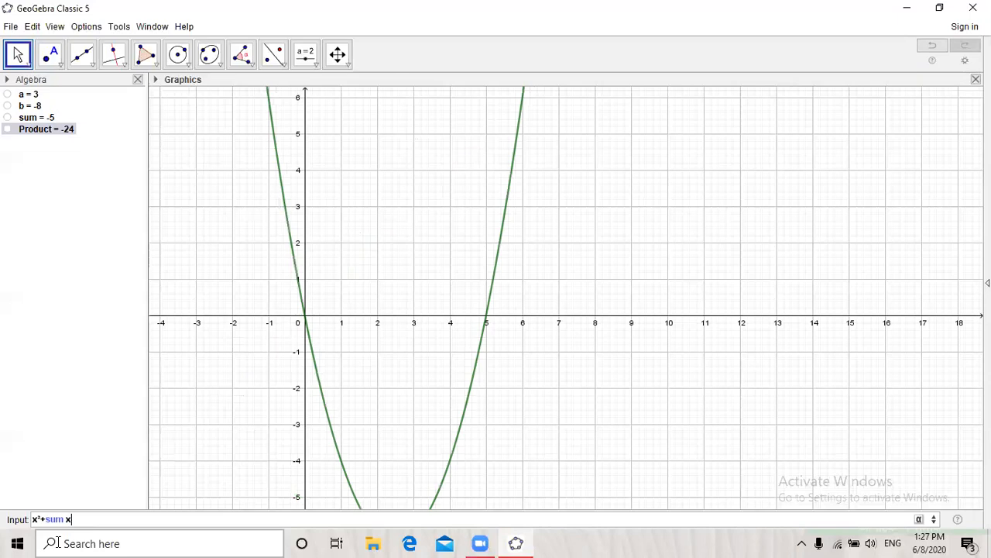
text(+product)
key(Return)
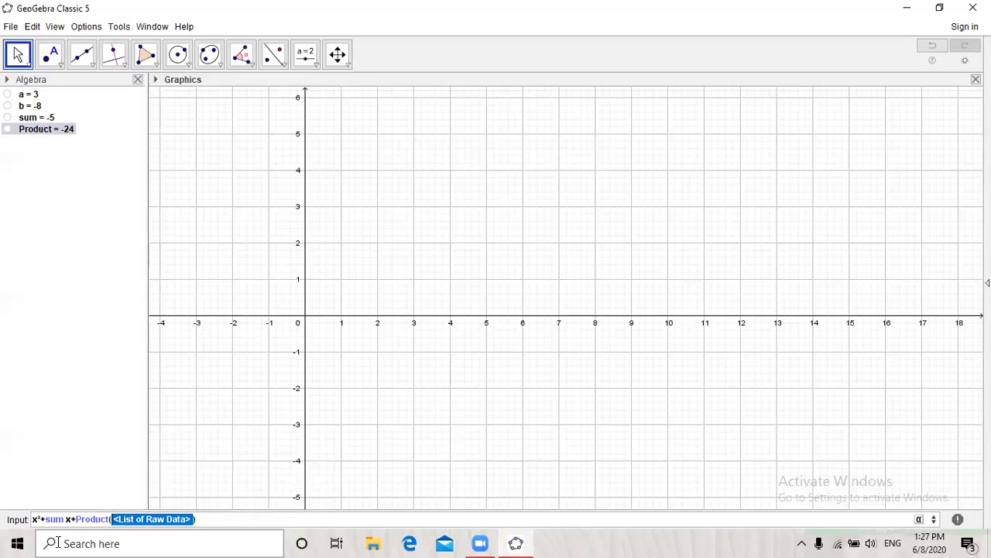
key(BackSpace)
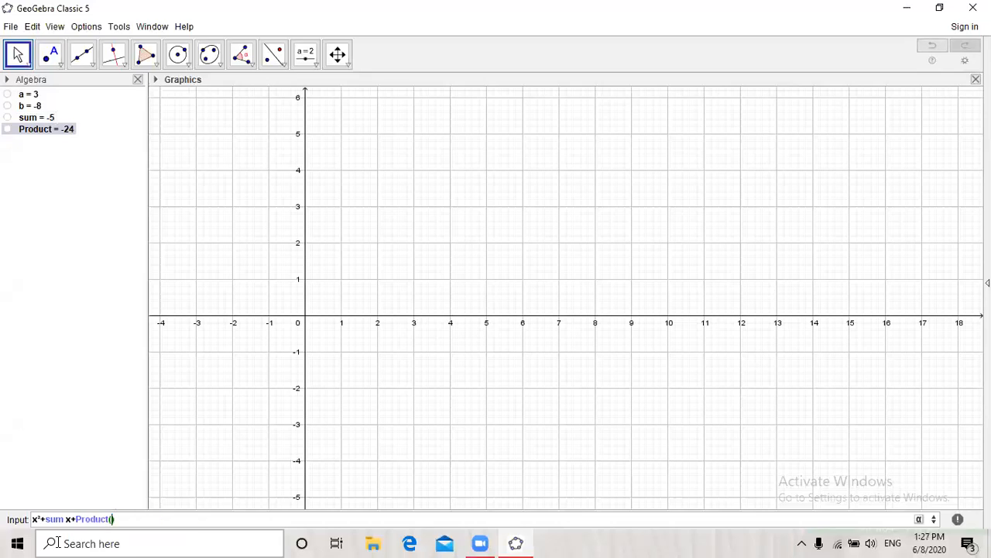
key(BackSpace)
key(BackSpace)
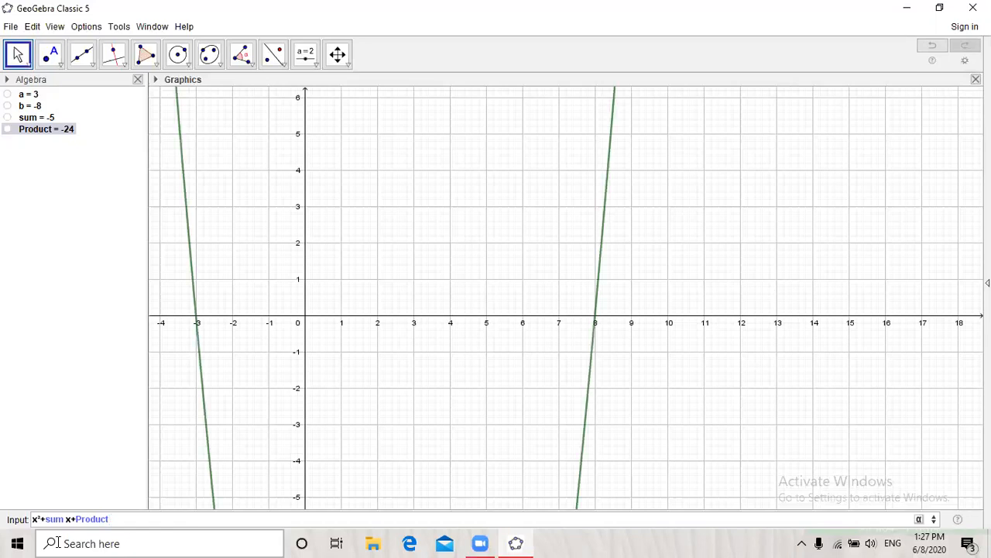
key(Return)
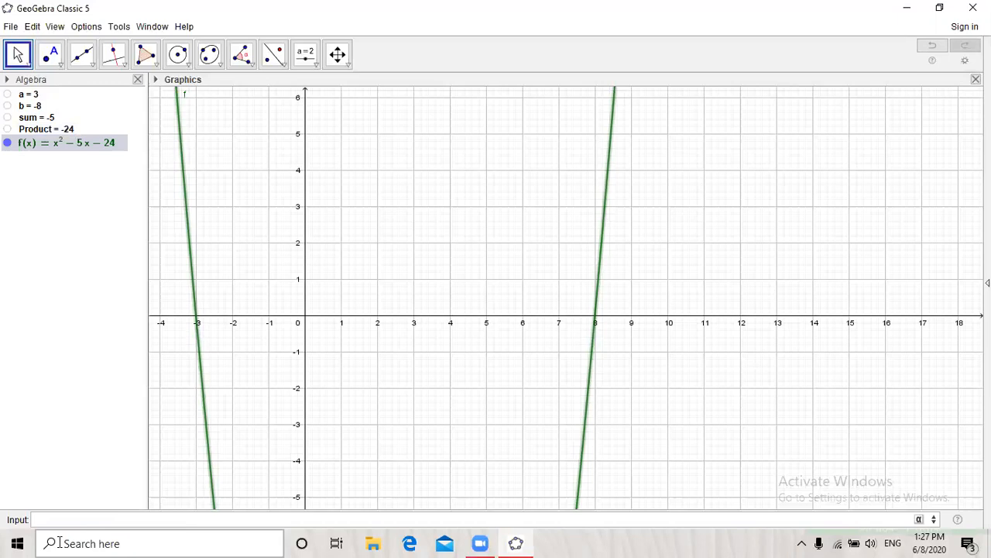
Hide the grid, the axes and the graph of function f in the graphics view.
click(157, 80)
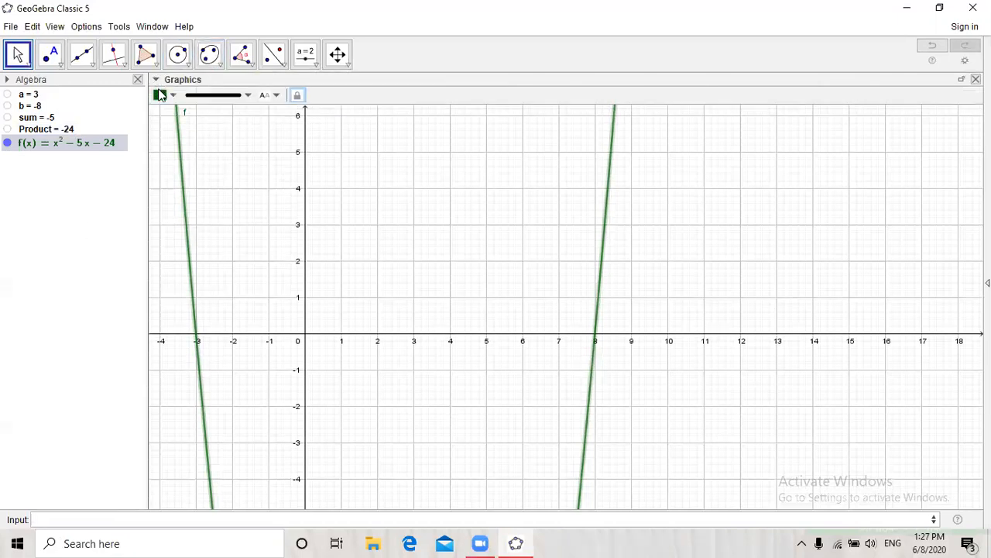
click(244, 195)
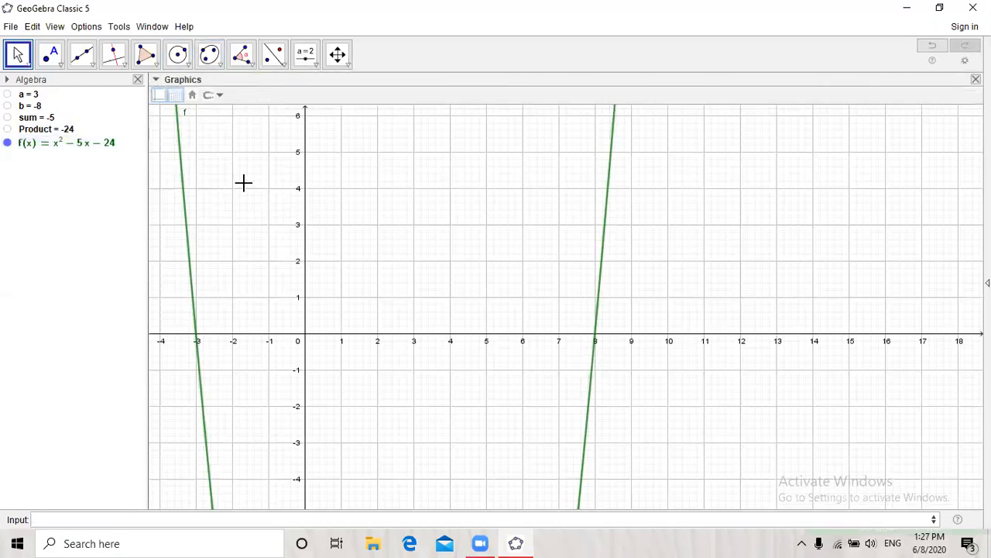
click(175, 94)
click(159, 94)
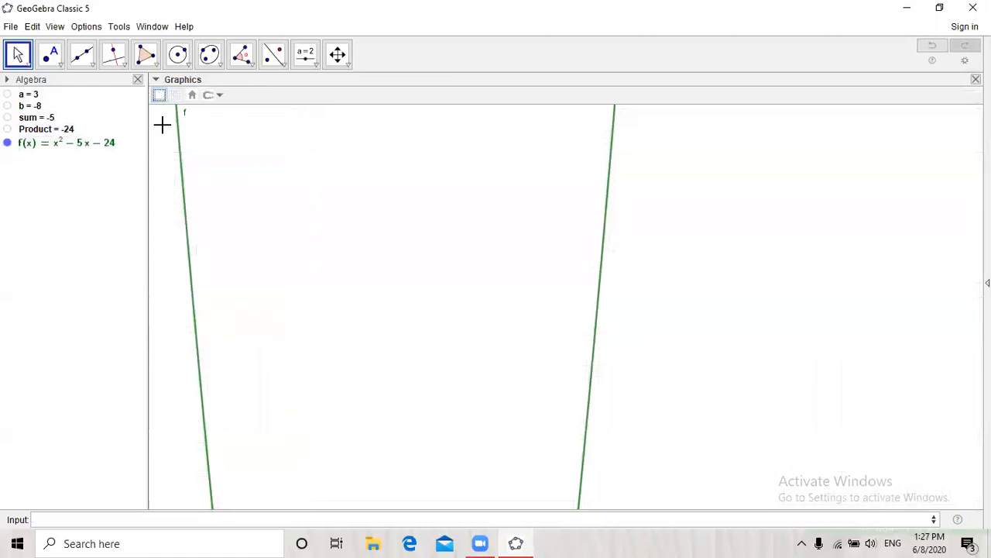
click(7, 142)
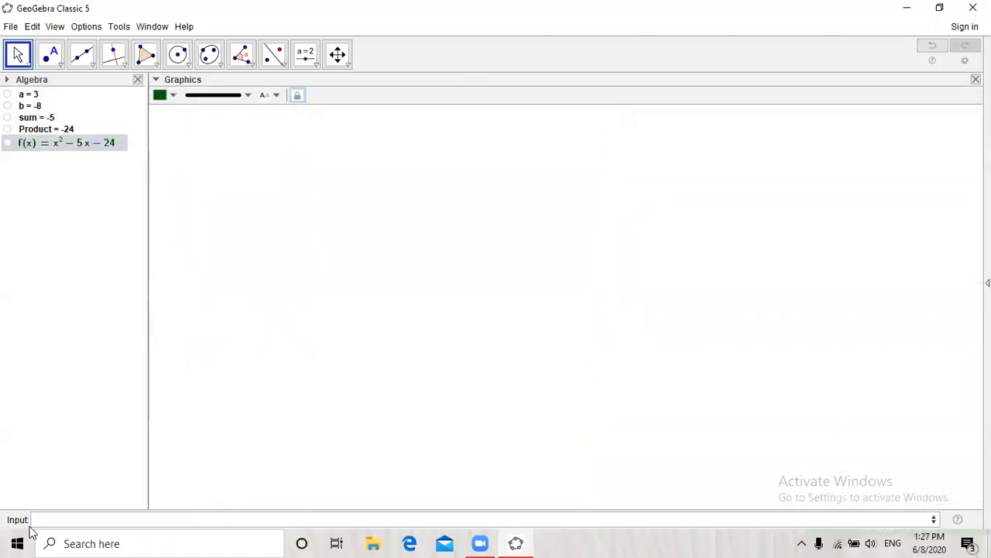
Insert a LaTeX formula text showing object f in the upper middle of the graphics view, and dismiss the pop-up notification.
click(312, 62)
click(312, 121)
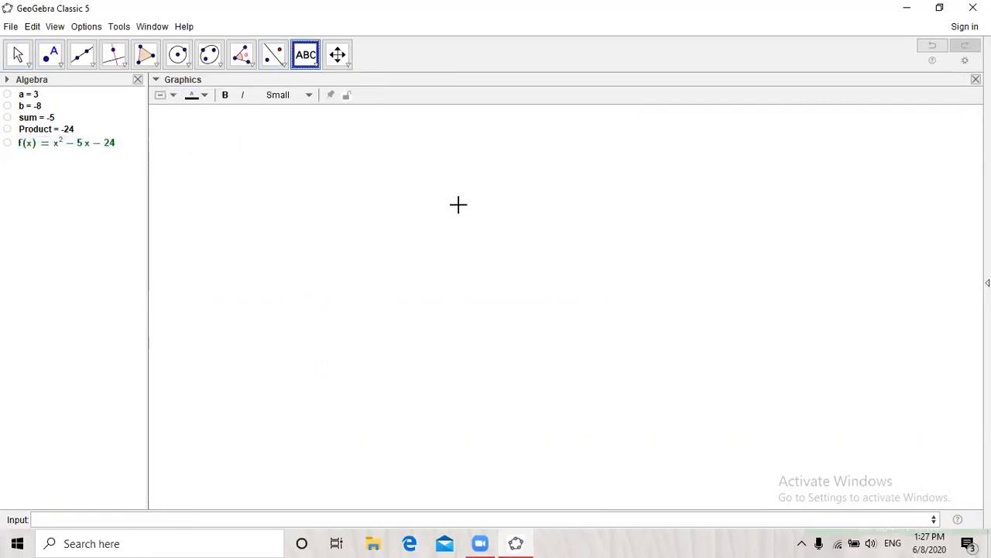
click(460, 159)
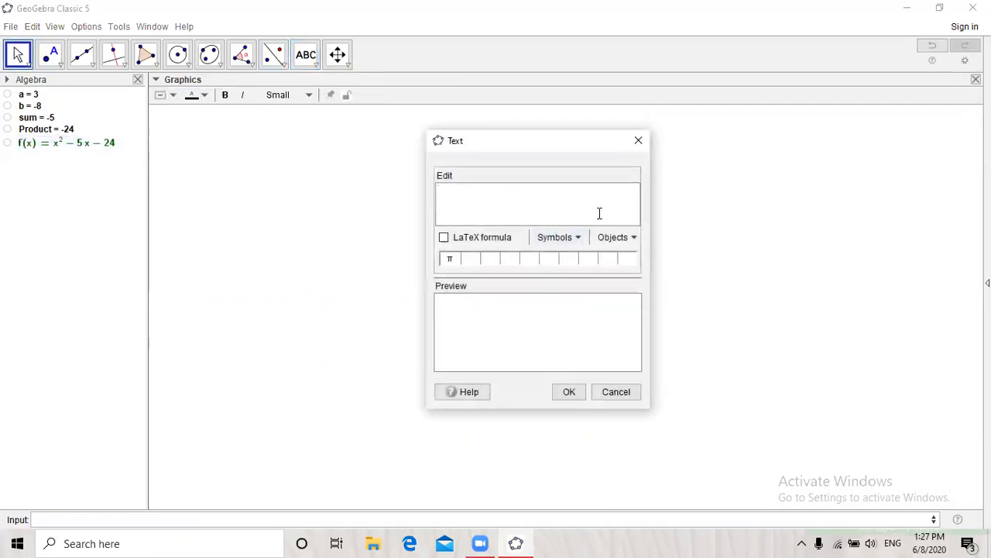
click(444, 237)
click(638, 238)
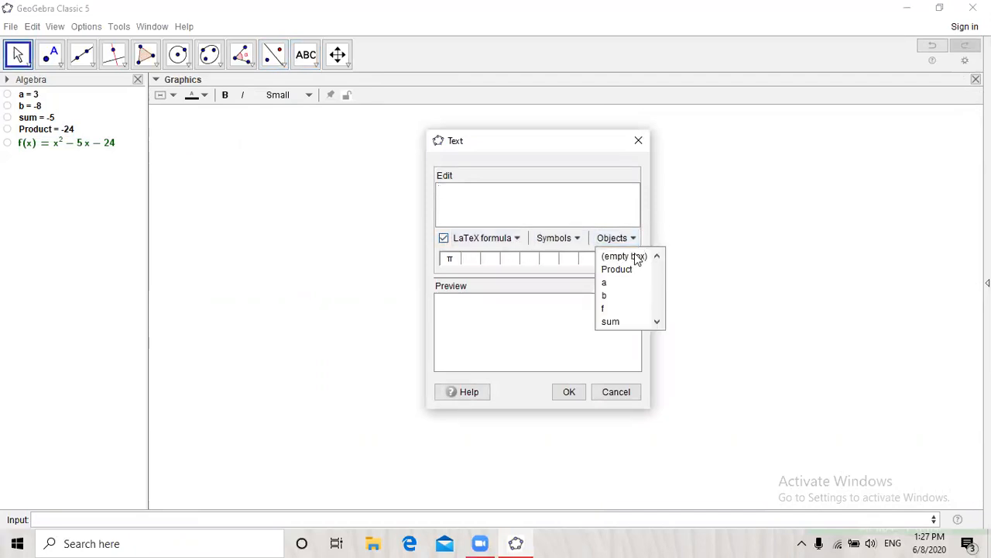
click(608, 308)
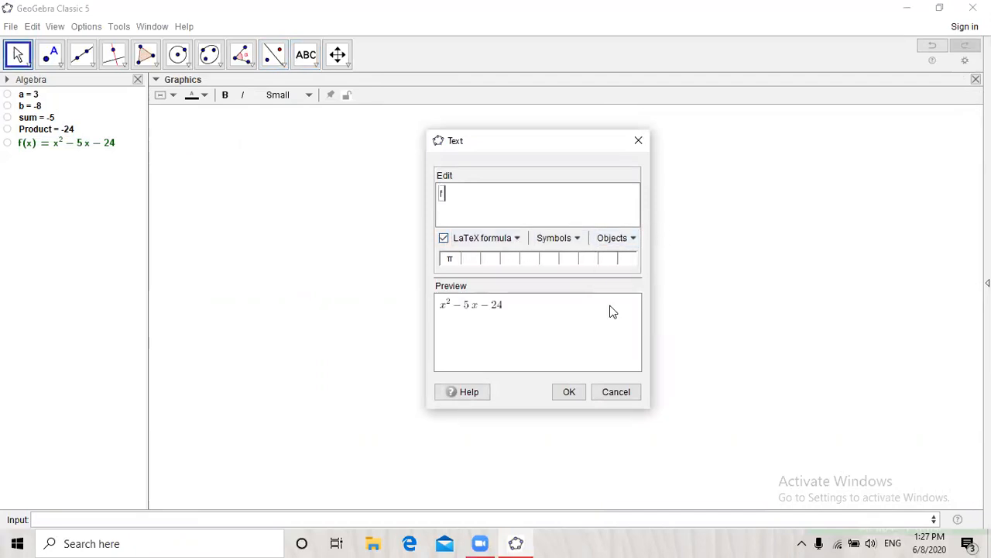
click(569, 392)
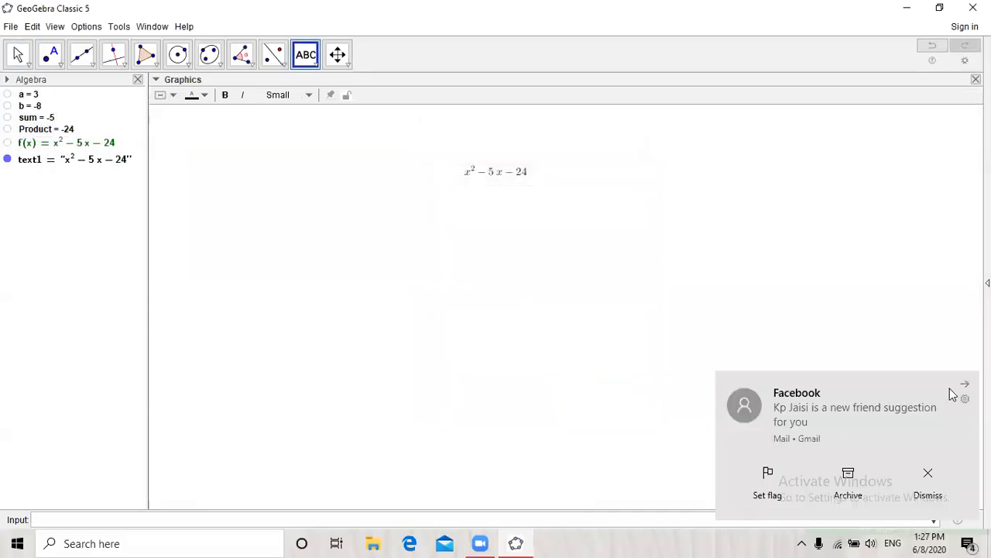
click(964, 385)
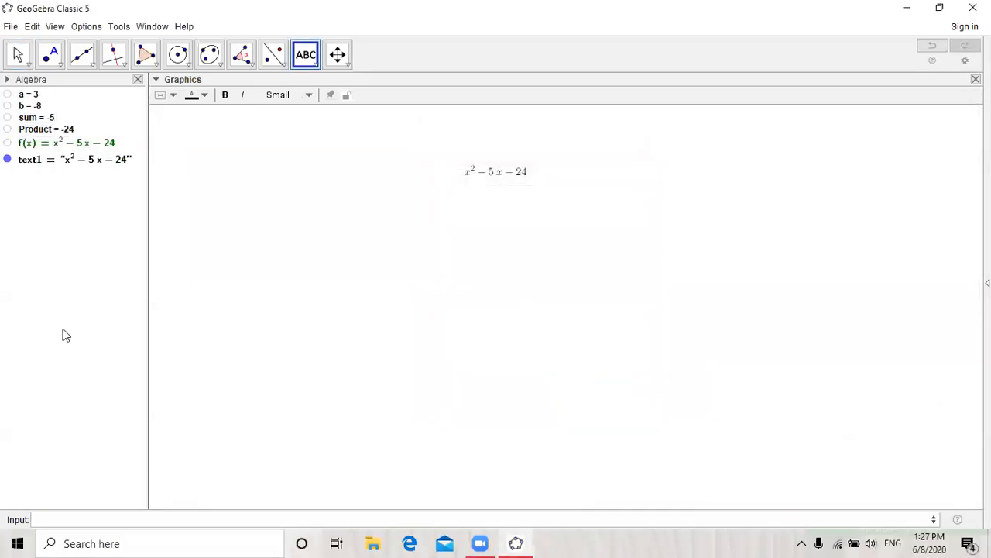
Place a new button to the lower right of the formula text and caption it "New Question".
click(312, 61)
click(322, 172)
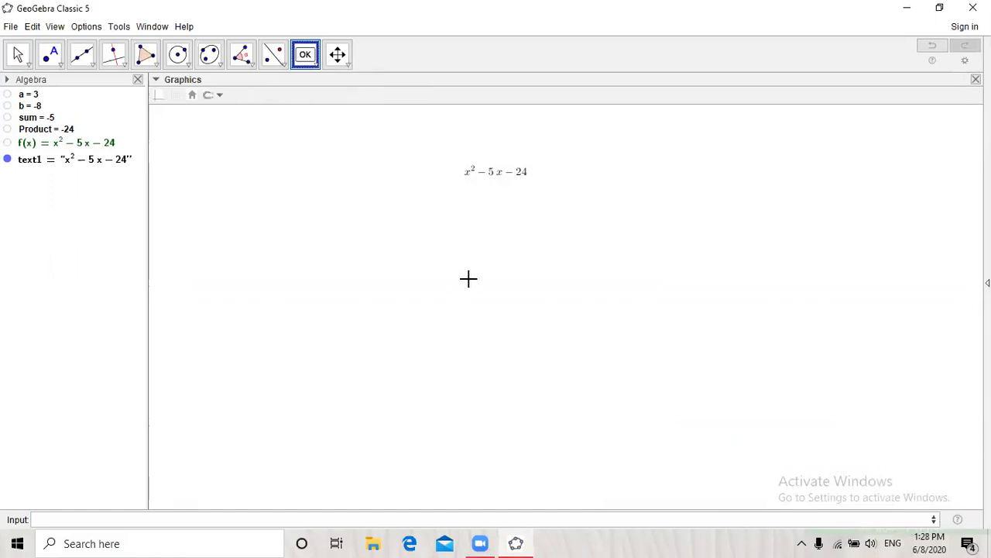
click(635, 229)
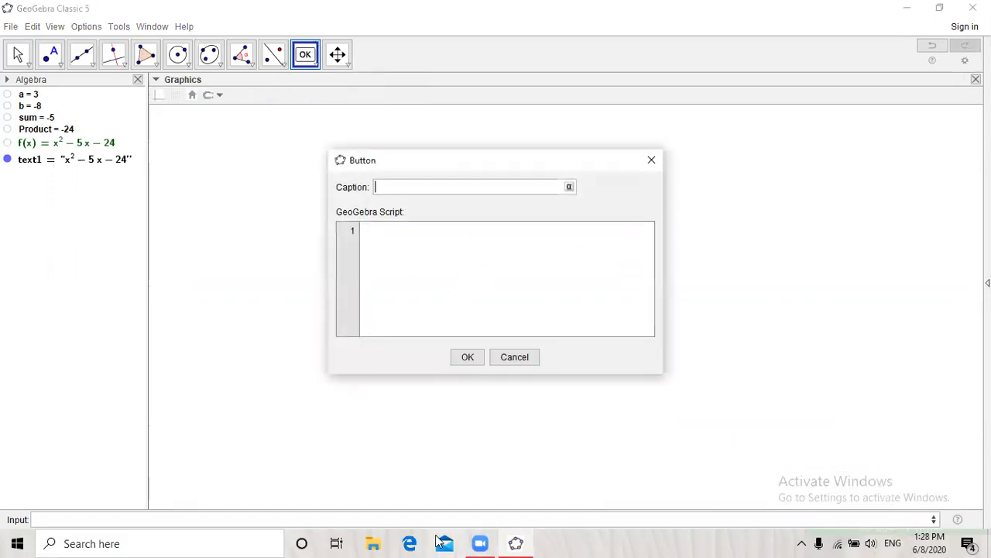
text(N)
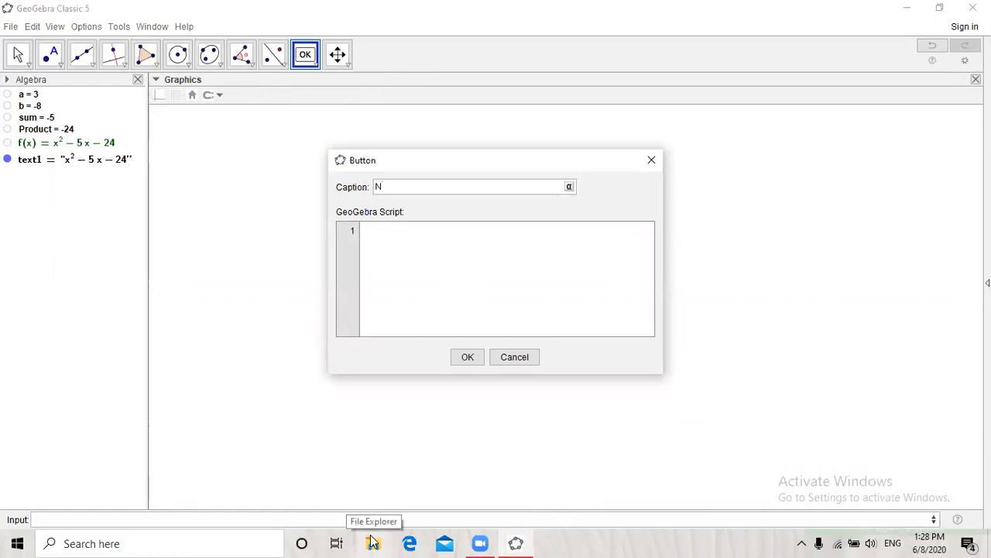
text(ew Question)
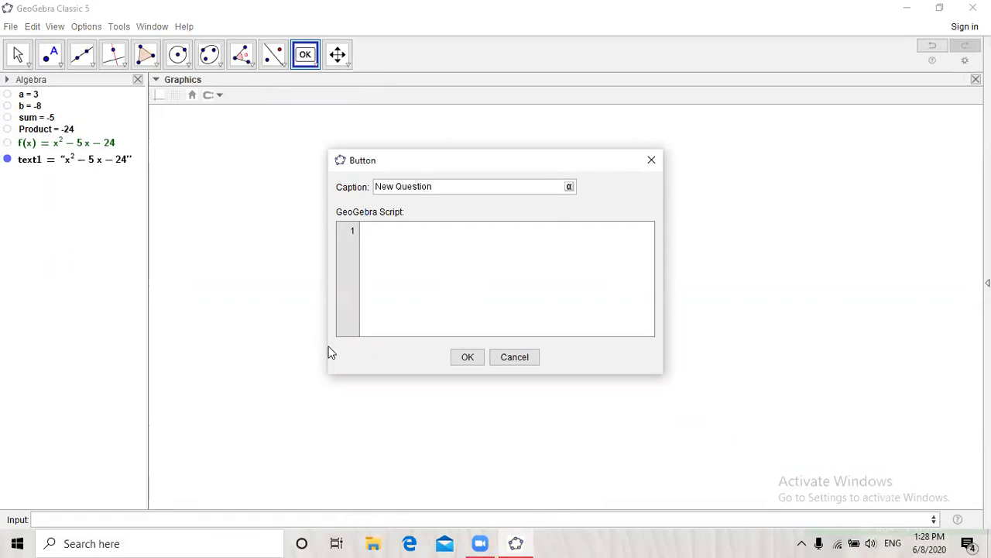
Give the New Question button the GeoGebra script UpdateConstruction[] and finish creating it.
click(388, 232)
text(Updat)
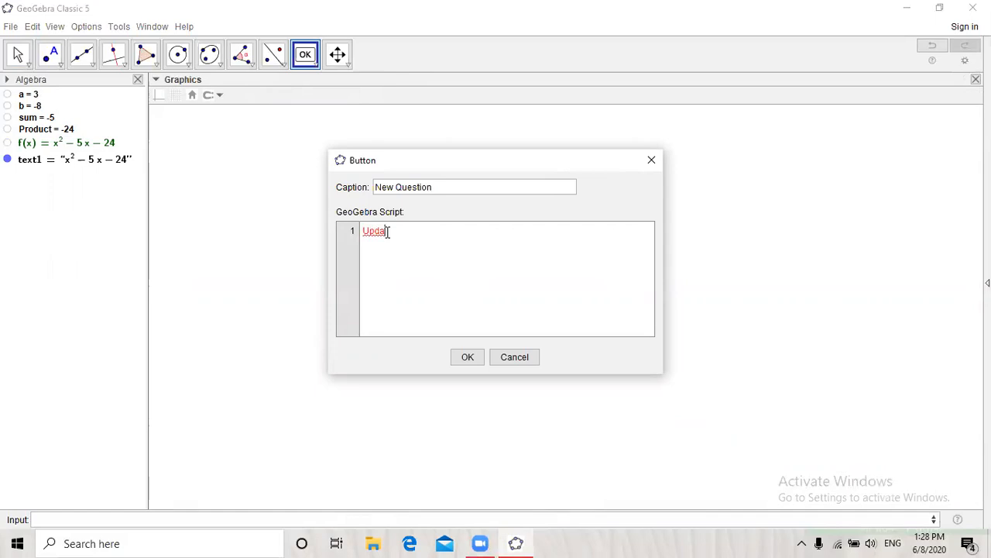
text(econstruction[)
click(397, 233)
key(BackSpace)
text(C)
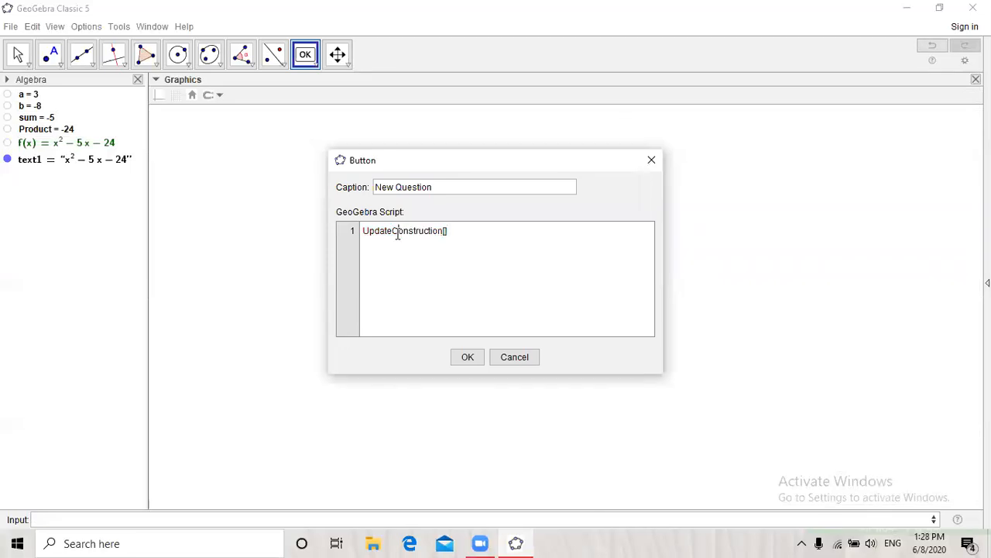
click(470, 361)
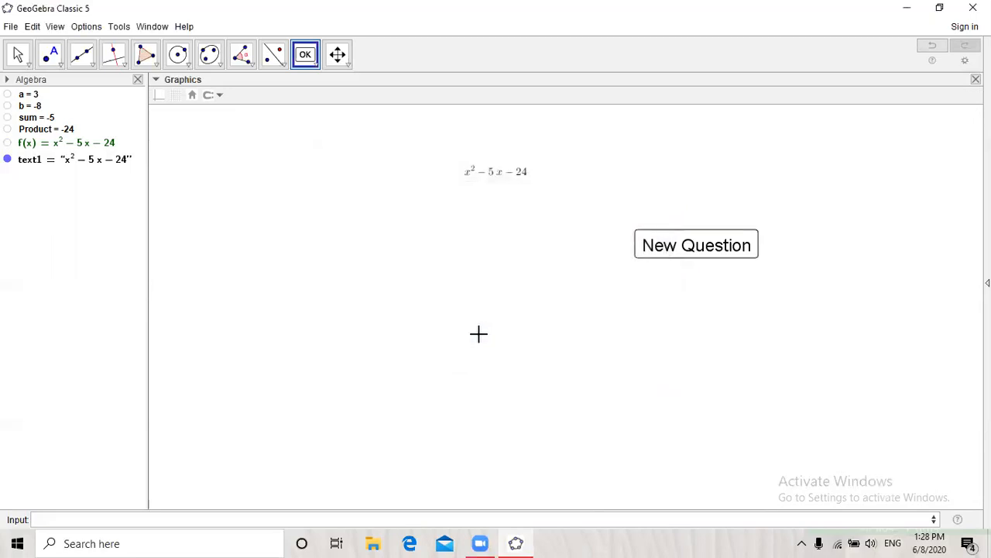
Move the New Question button above the formula text and give it a red foreground and a blue background.
drag(709, 252, 519, 143)
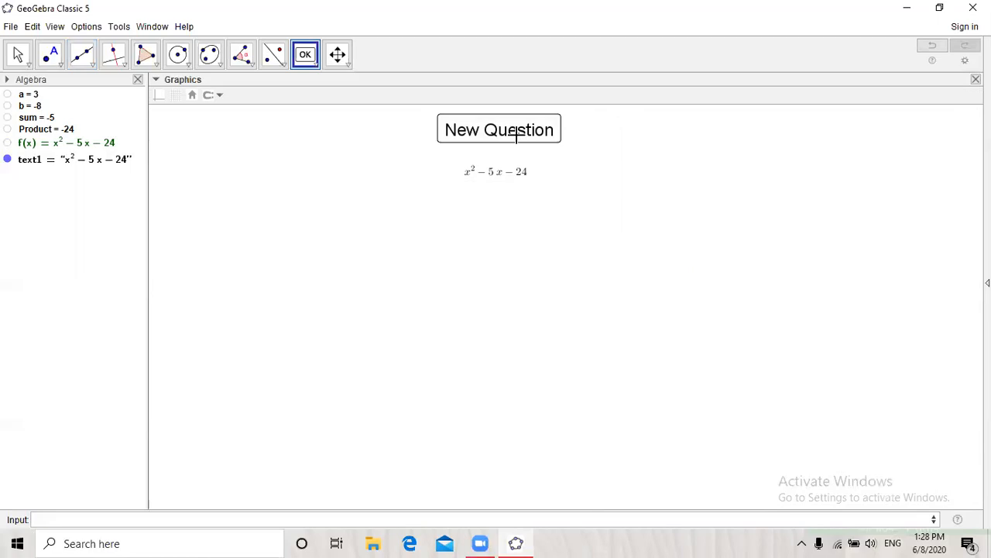
right_click(518, 141)
click(587, 261)
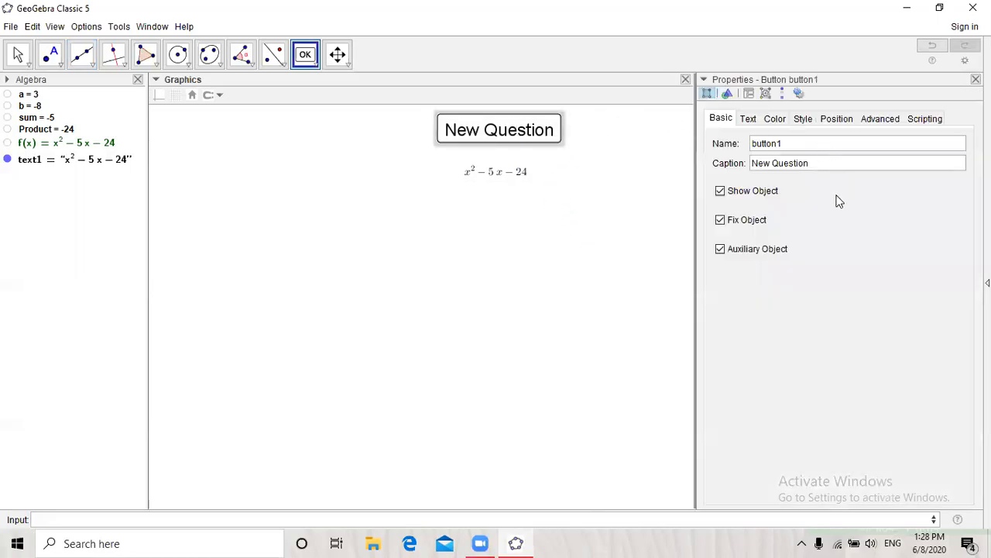
click(775, 120)
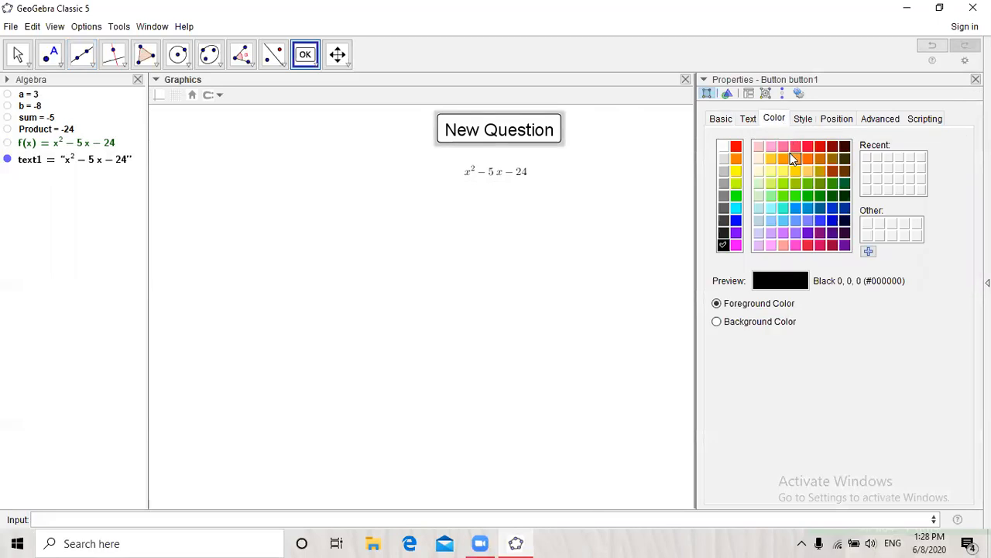
click(736, 146)
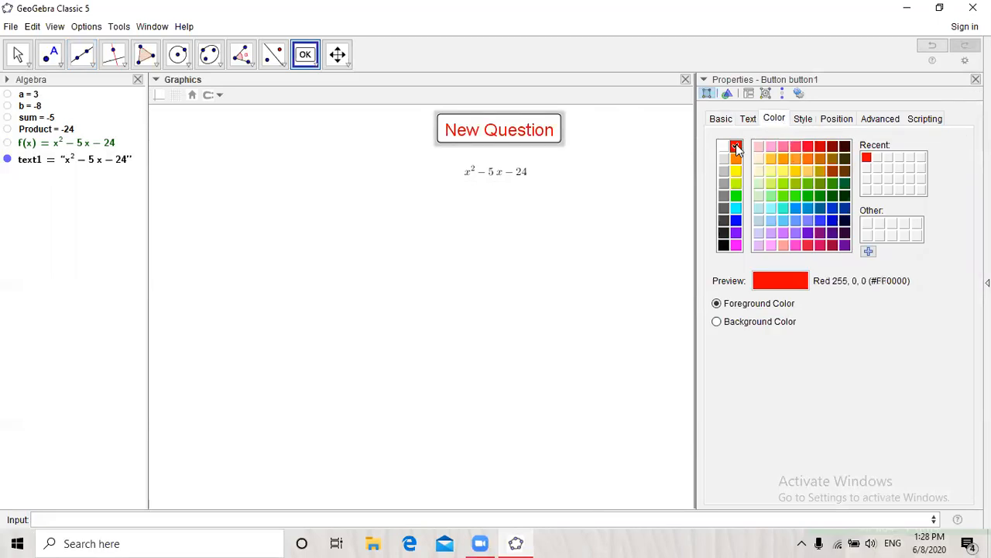
click(769, 320)
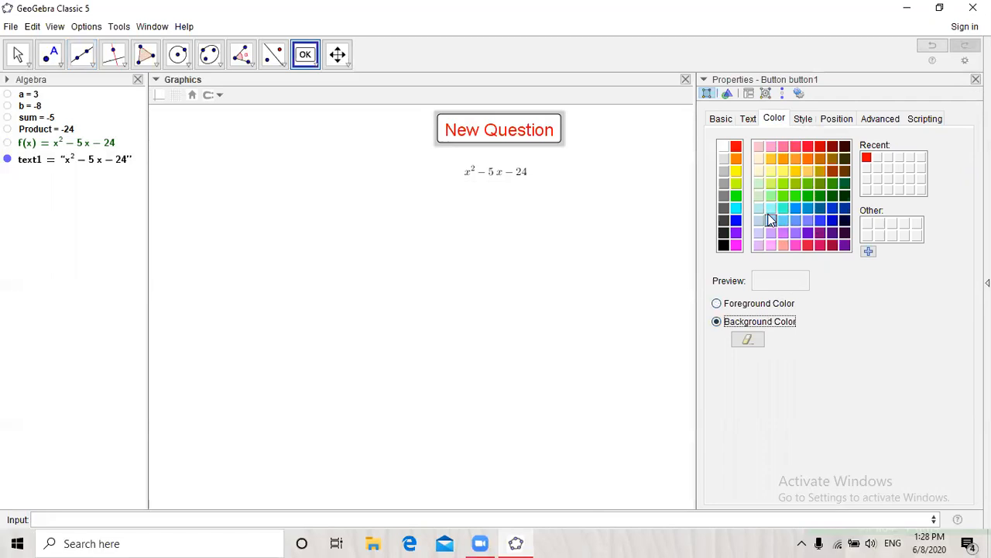
click(736, 220)
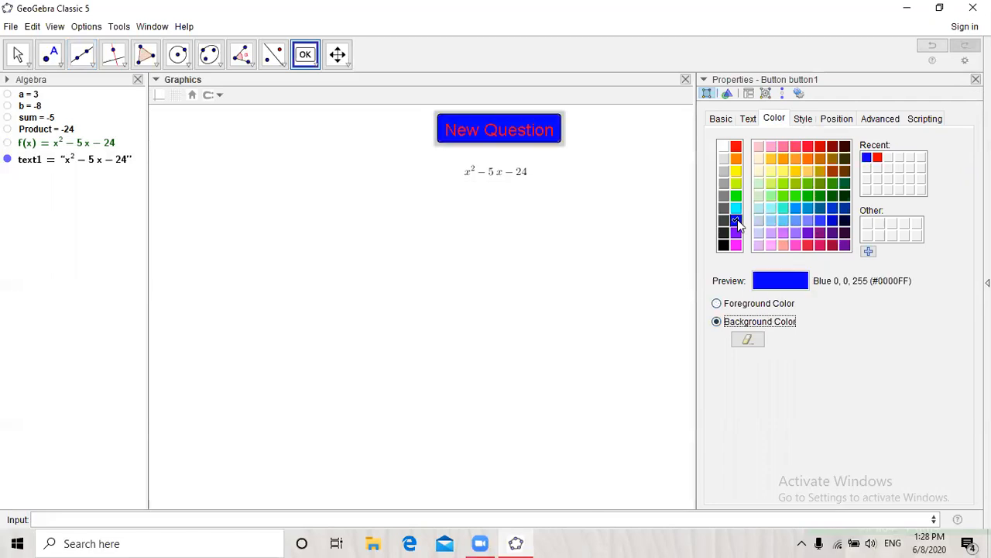
Set the formula text's foreground color to red and its background color to white, and close the properties.
click(537, 184)
click(651, 159)
click(18, 54)
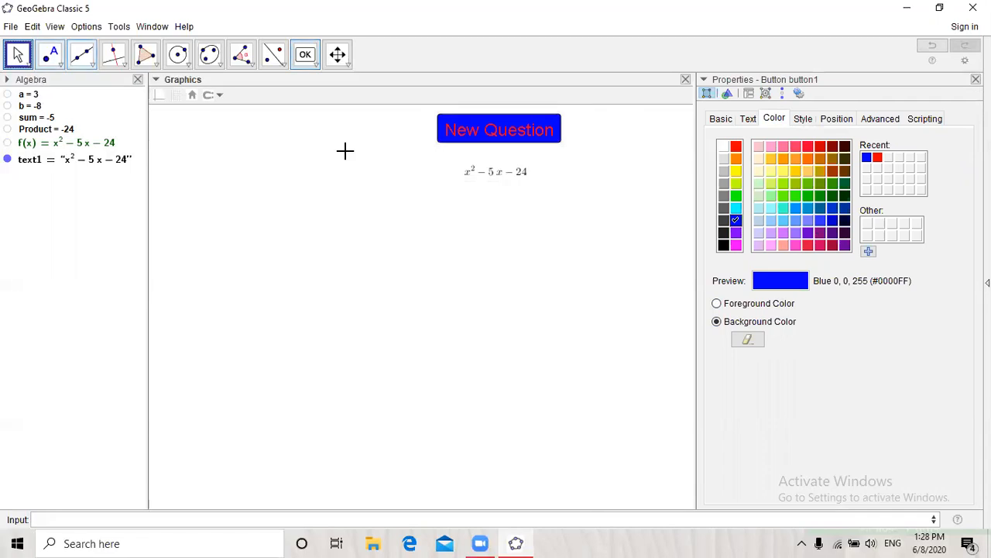
click(516, 178)
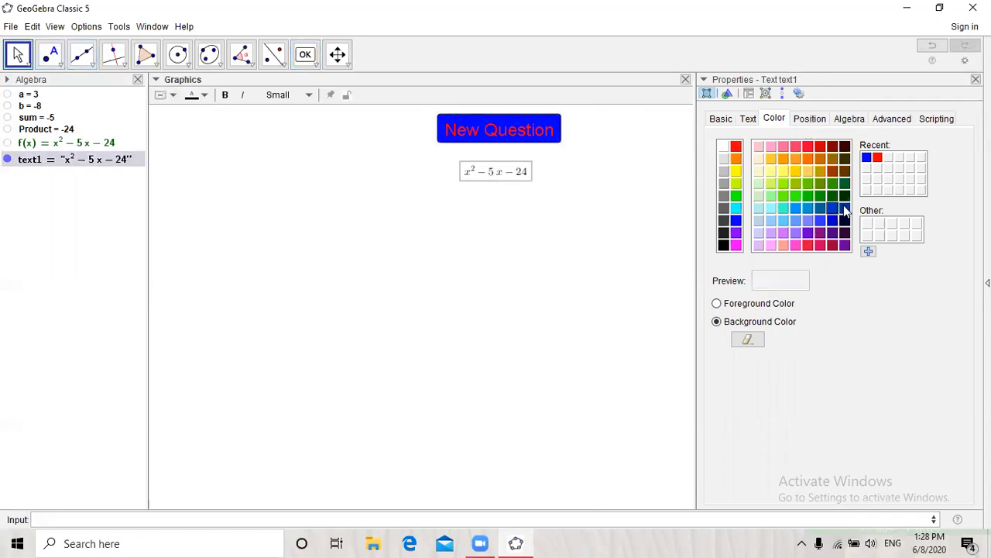
click(736, 146)
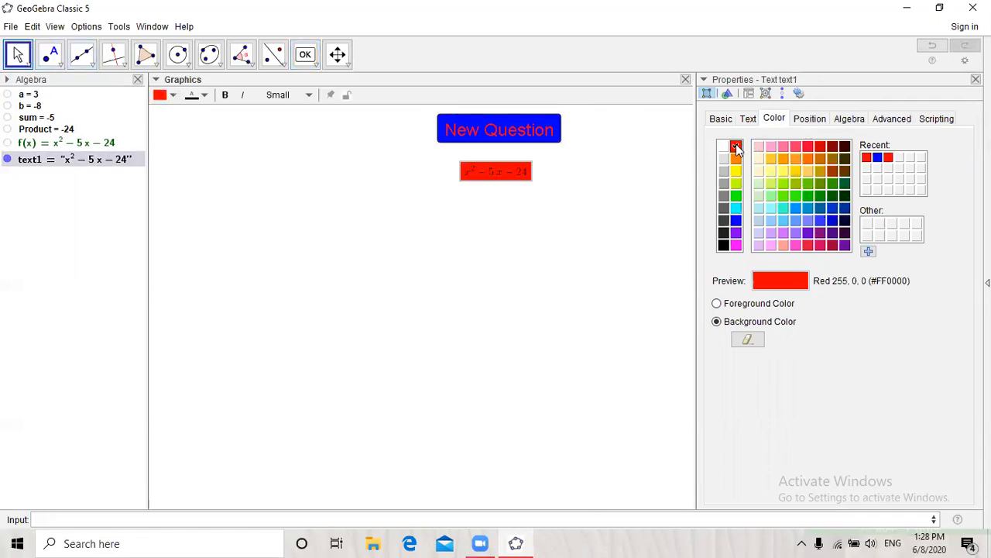
click(718, 303)
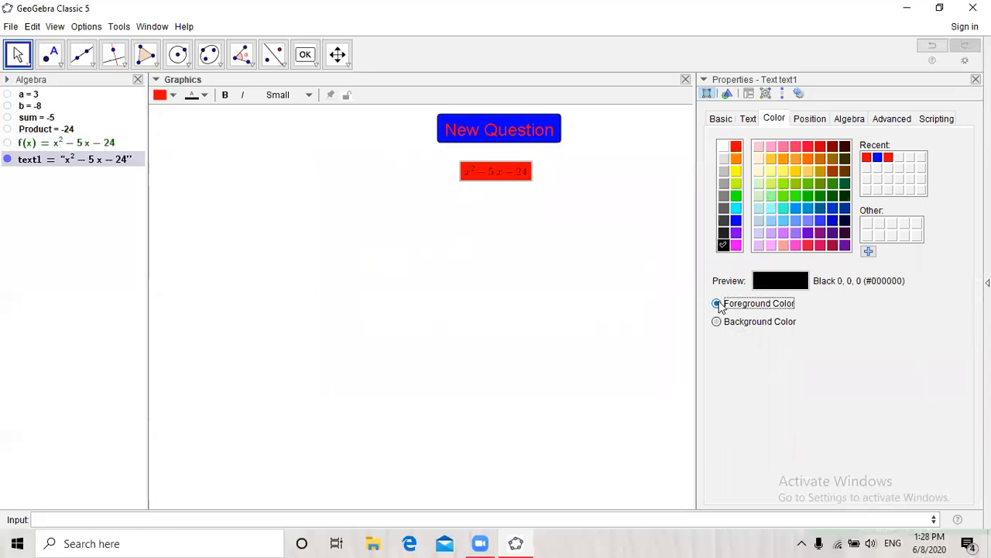
click(737, 146)
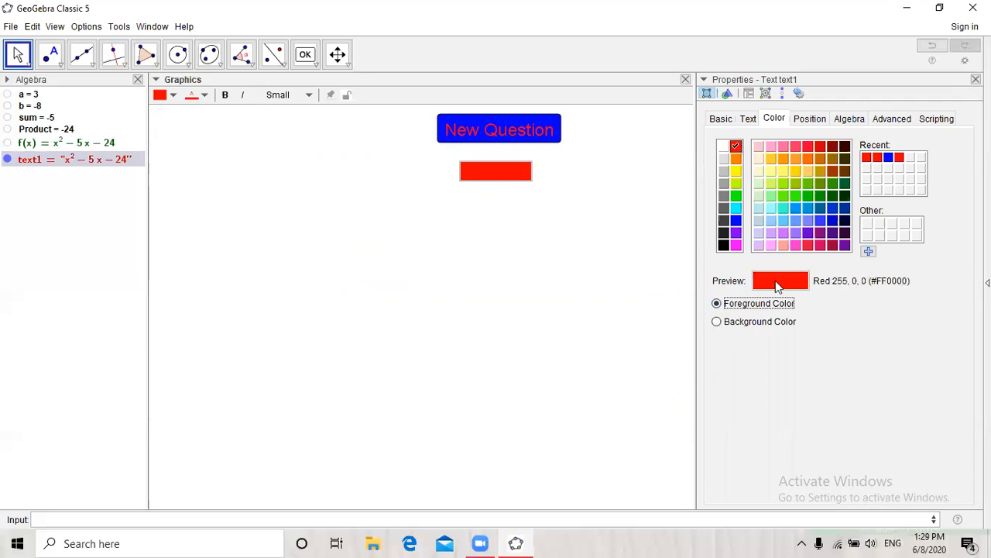
click(758, 326)
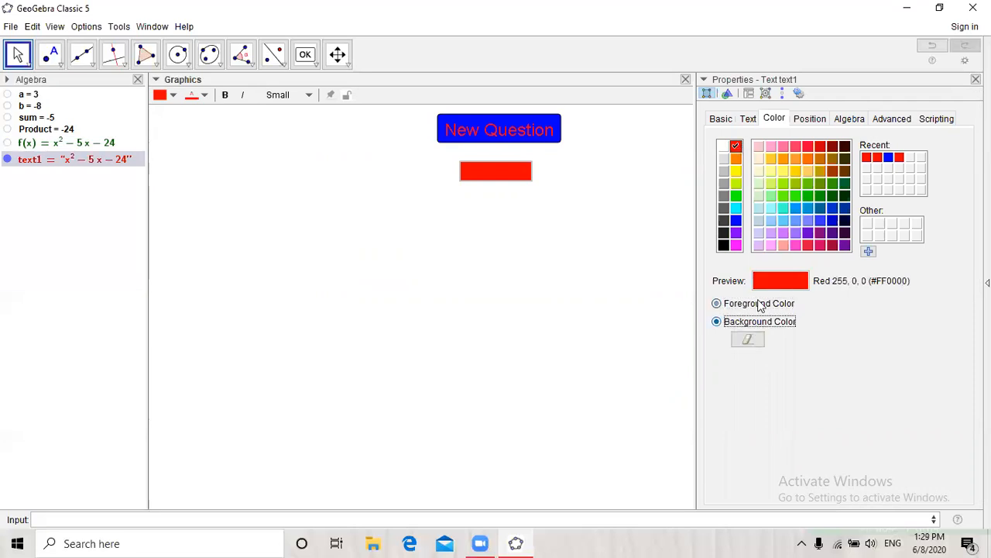
click(723, 146)
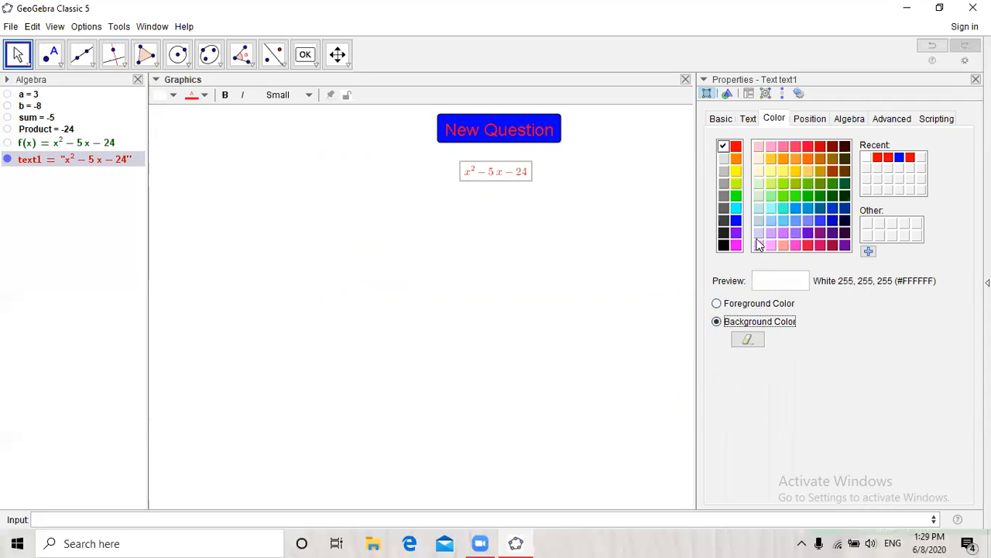
click(746, 307)
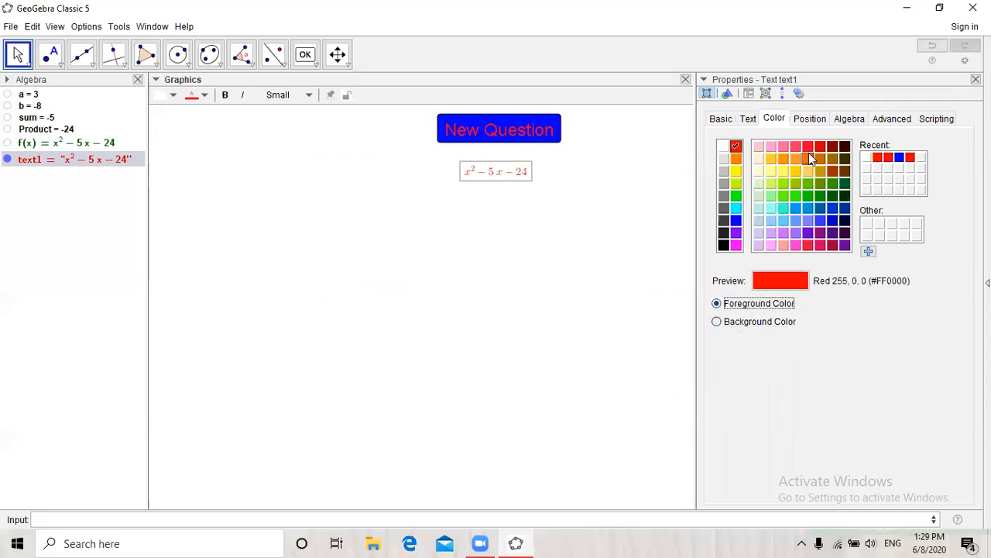
click(736, 147)
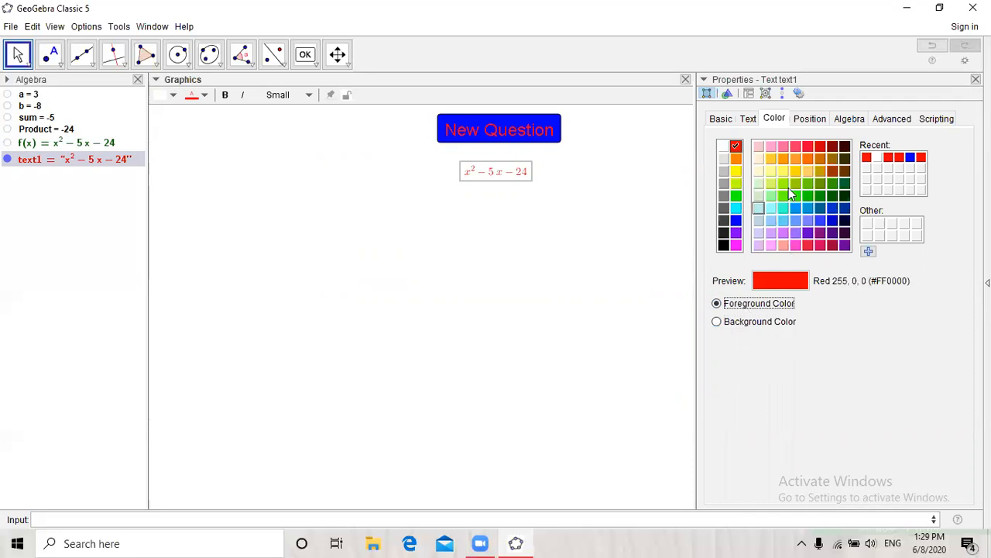
click(976, 79)
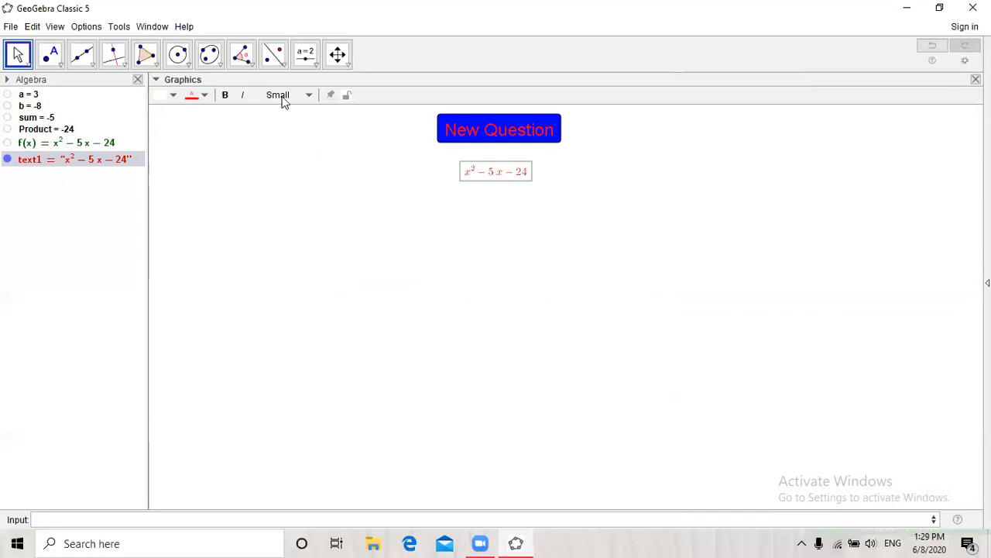
Set the formula text's size to Large and make it bold.
click(308, 95)
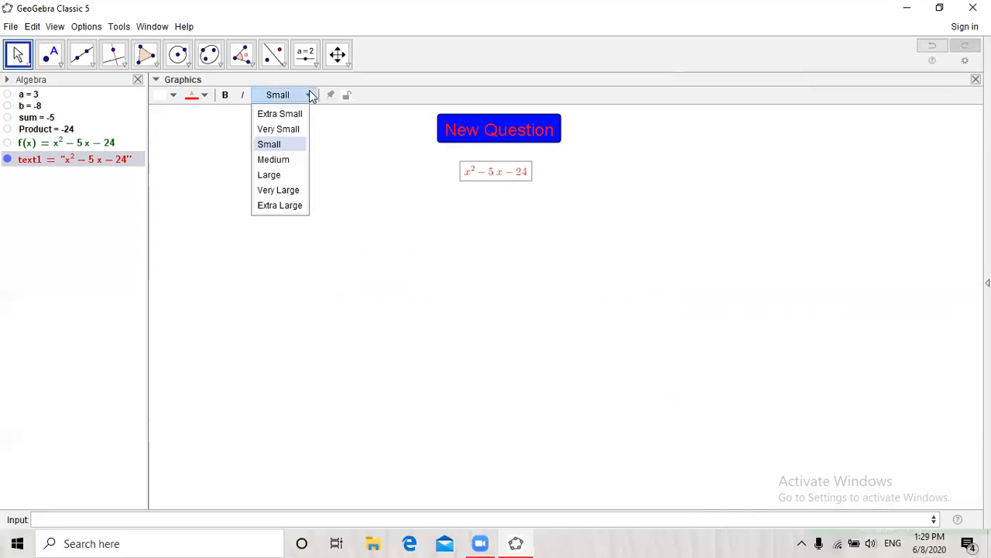
click(288, 172)
click(224, 95)
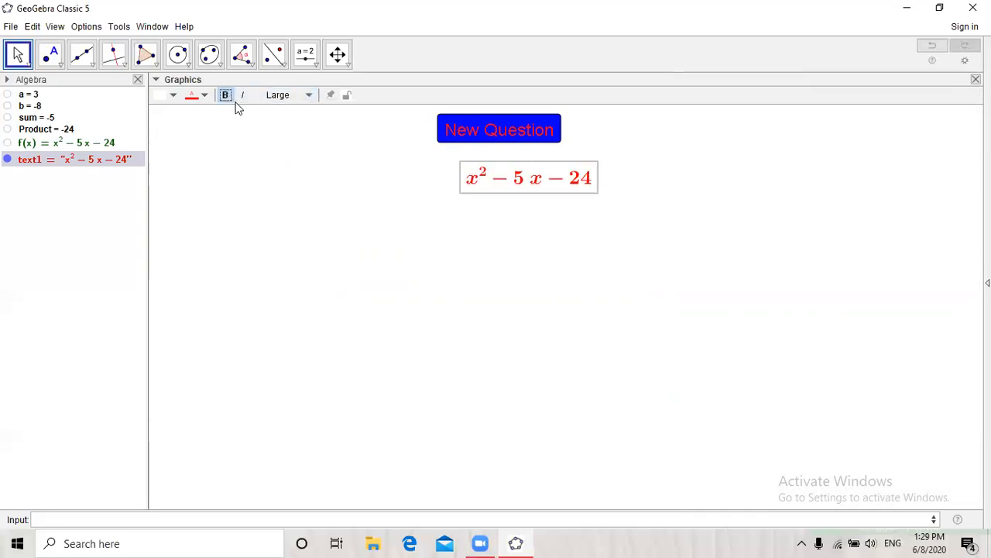
Shift the New Question button slightly right over the formula text and run it repeatedly to generate new random expressions.
click(513, 138)
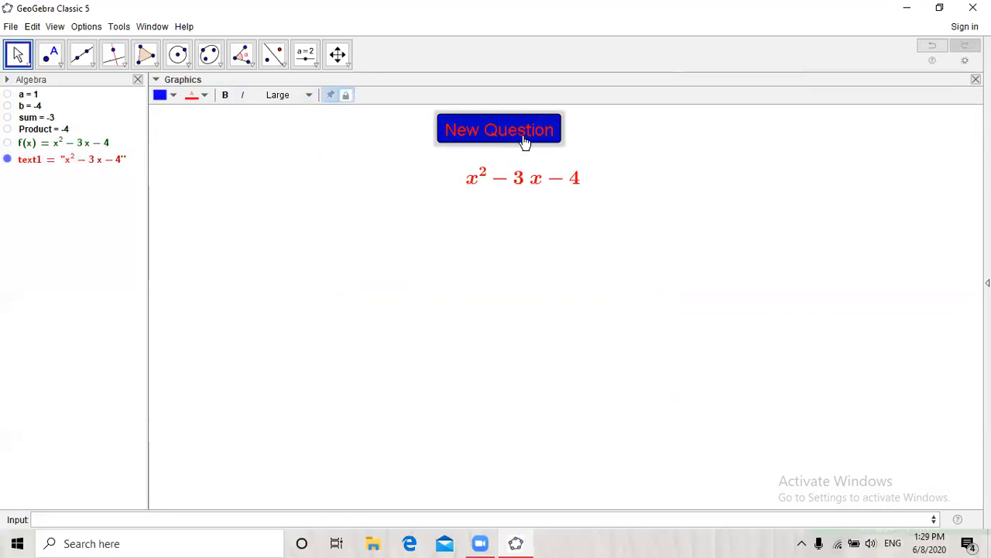
drag(526, 138, 545, 138)
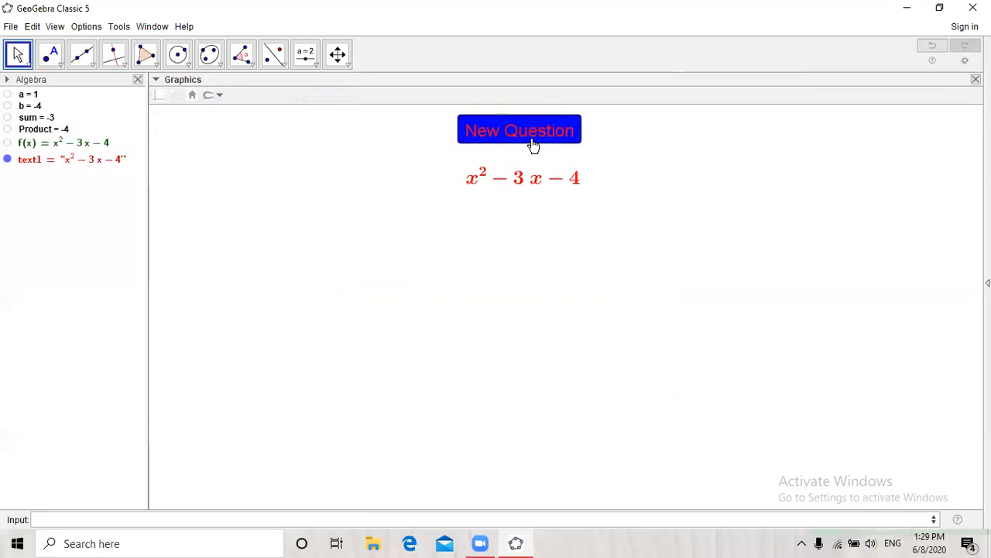
click(533, 138)
click(531, 134)
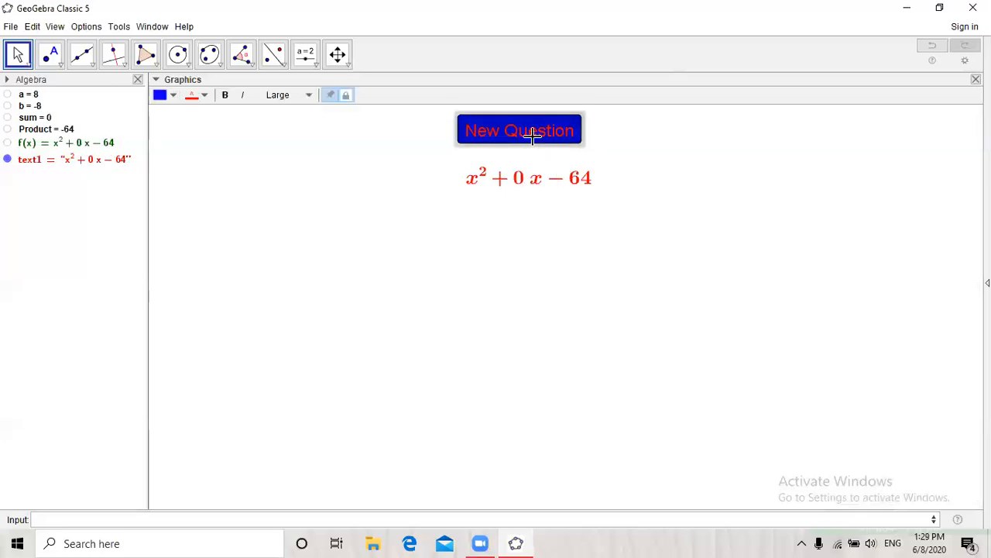
click(532, 135)
click(532, 134)
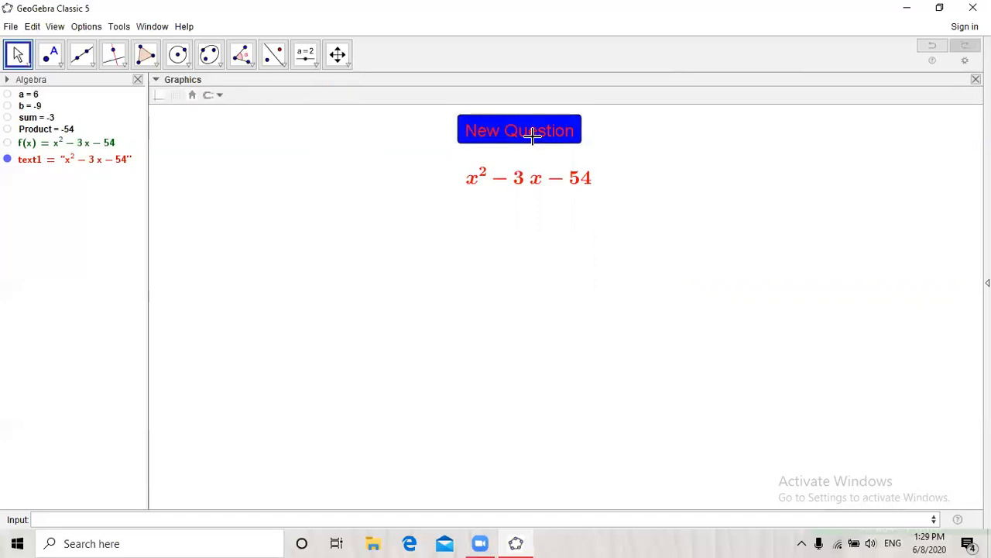
click(533, 135)
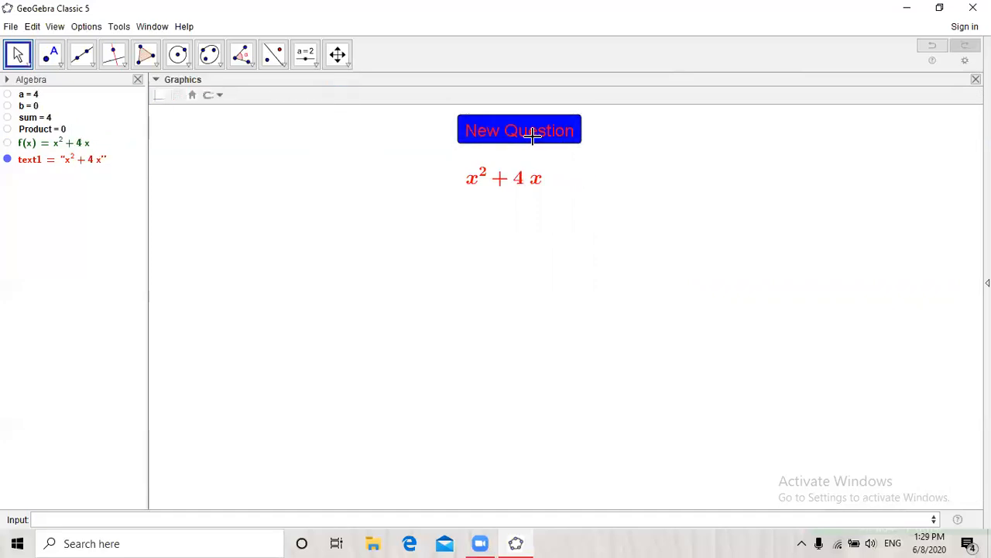
click(532, 135)
click(532, 135)
click(532, 134)
click(533, 135)
click(532, 134)
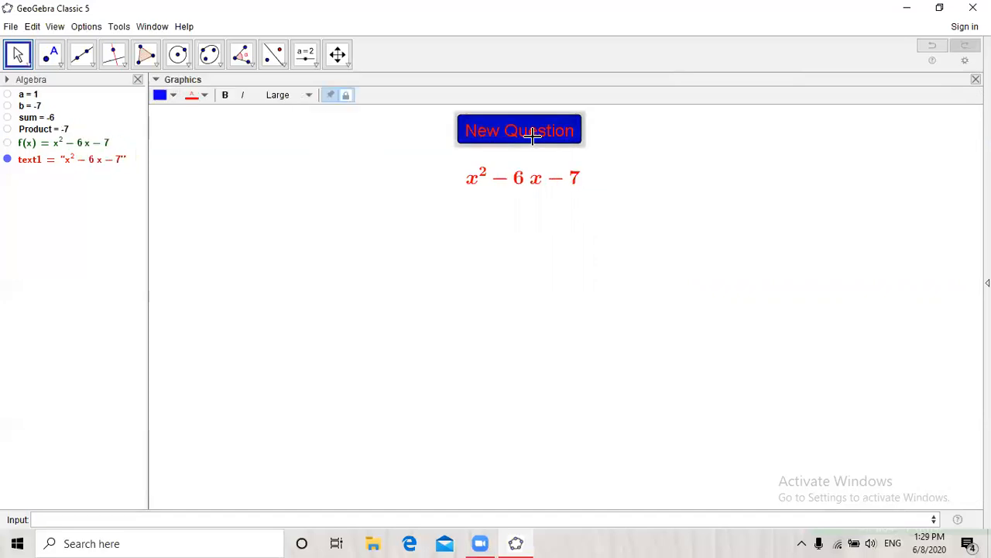
click(532, 134)
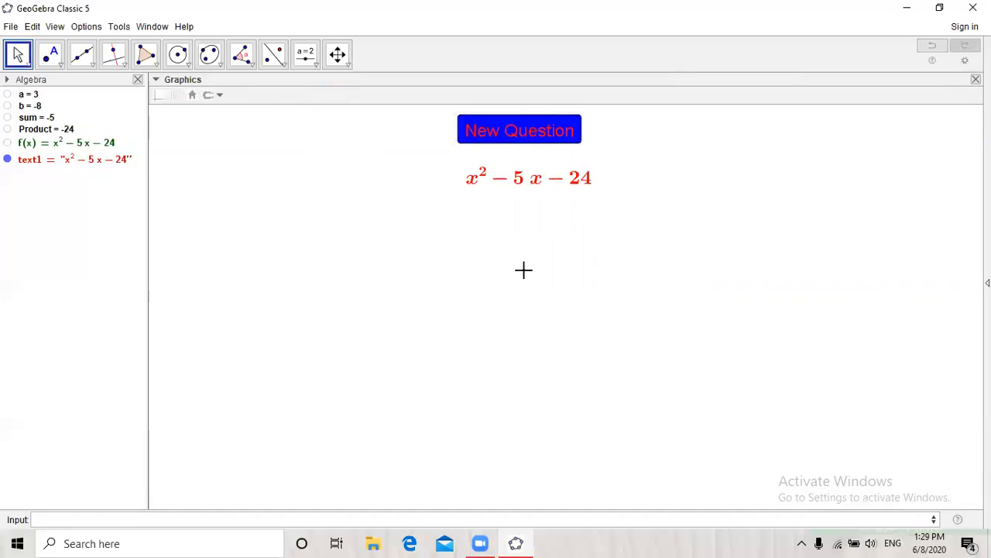
Add the text "Thankyou one and all for watching this vedio." and move it just below the formula text.
right_click(533, 308)
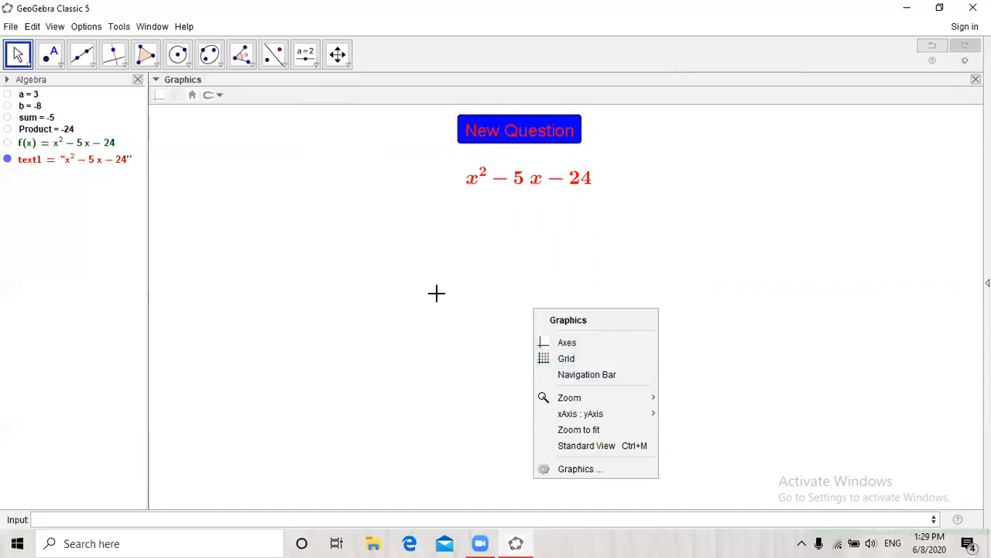
click(417, 278)
click(313, 62)
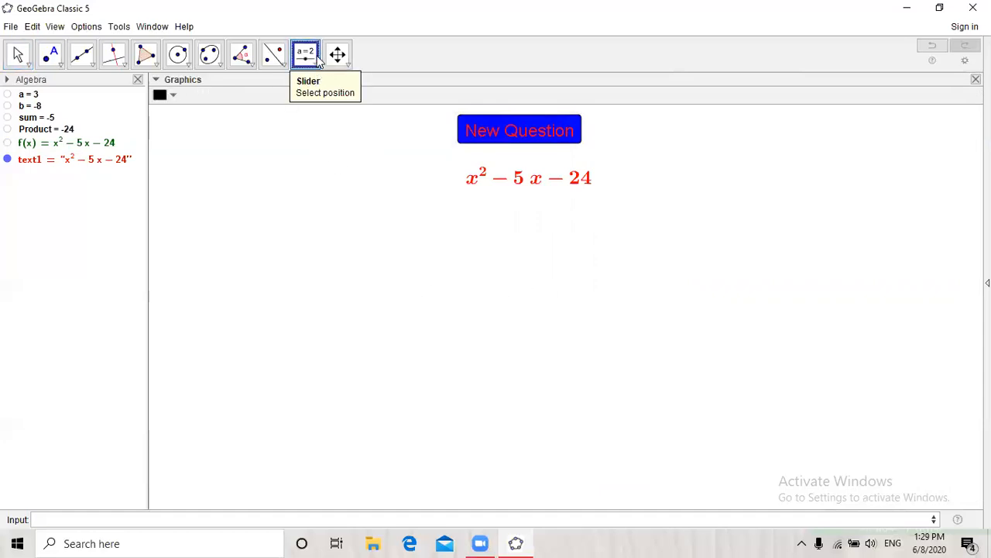
click(314, 61)
click(309, 118)
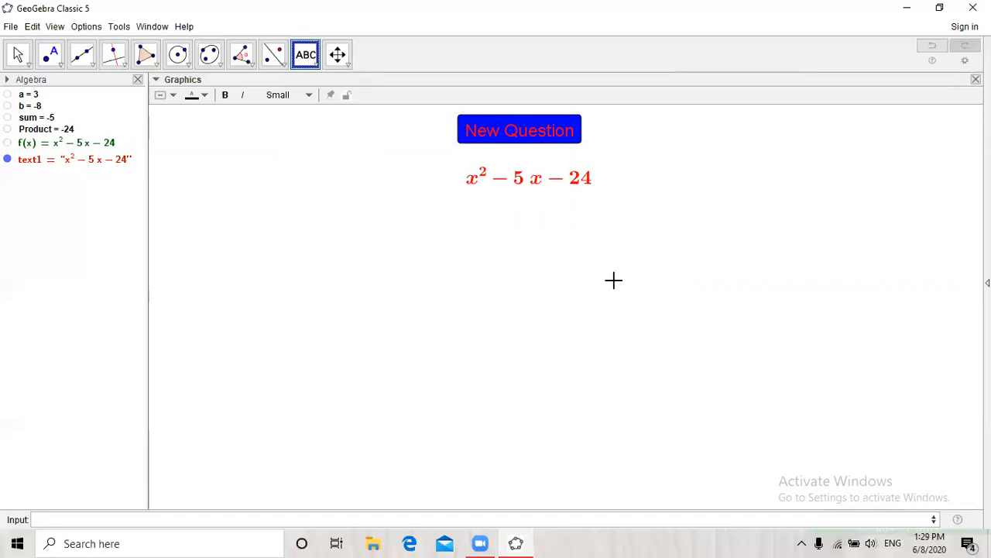
click(672, 281)
text(Thankyou)
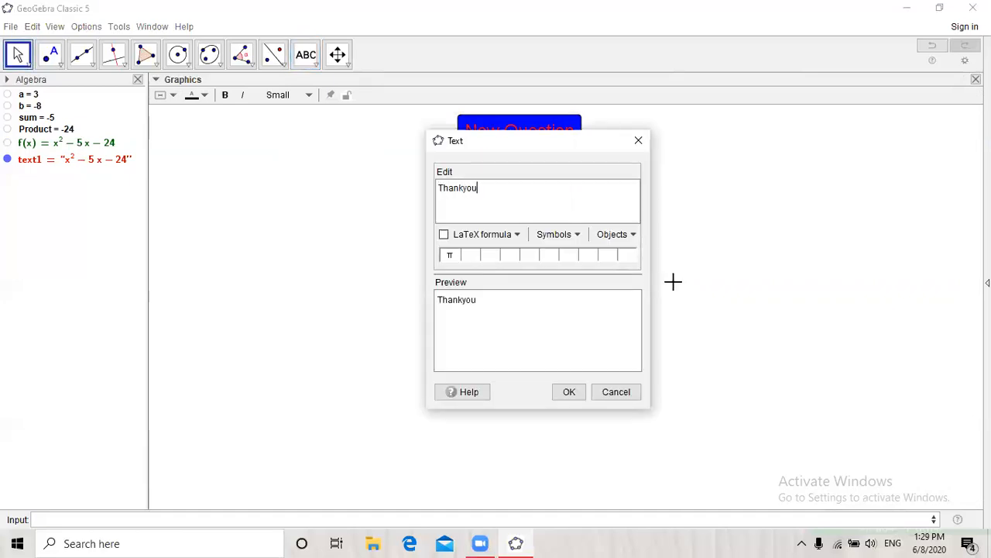
text( one and all for w)
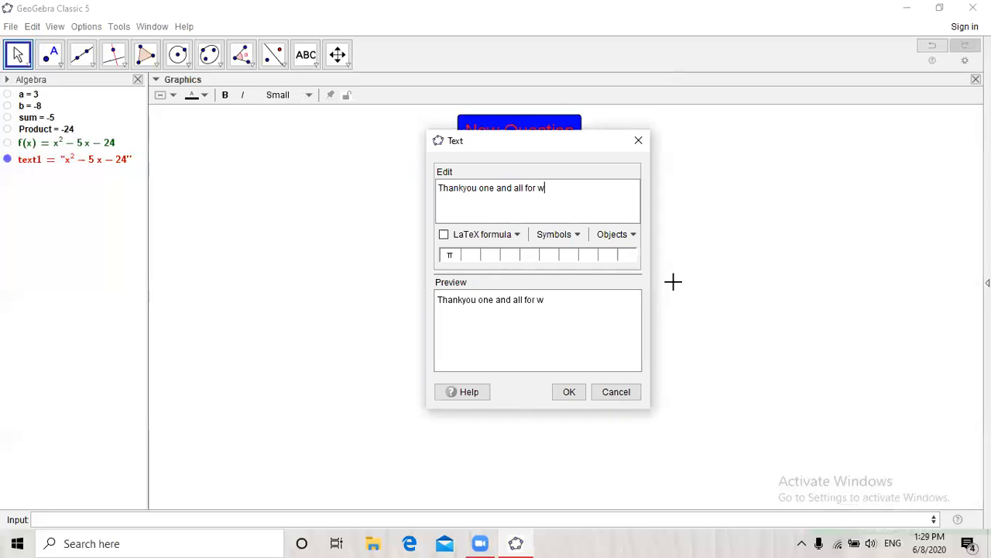
text(atching this )
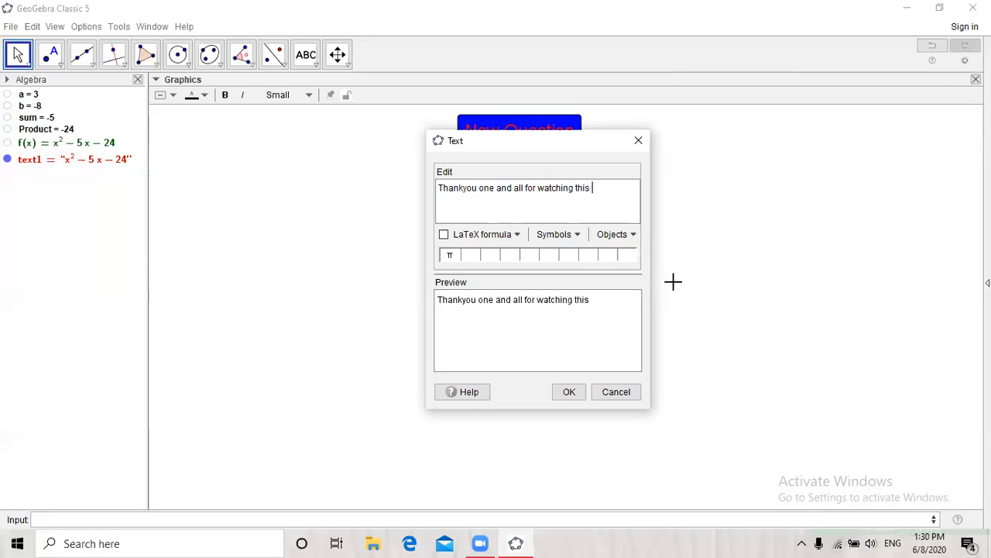
text(vedio.)
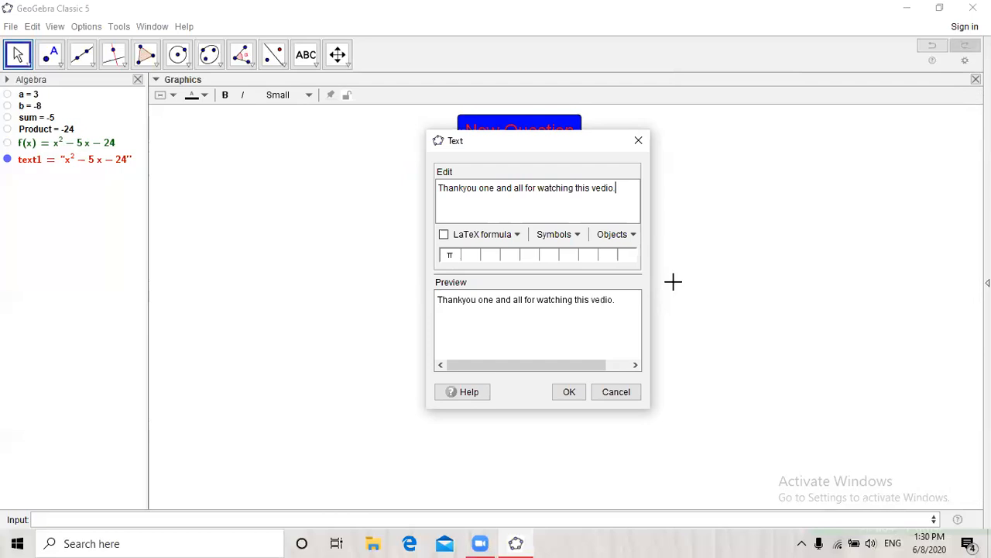
click(569, 391)
drag(703, 282, 635, 221)
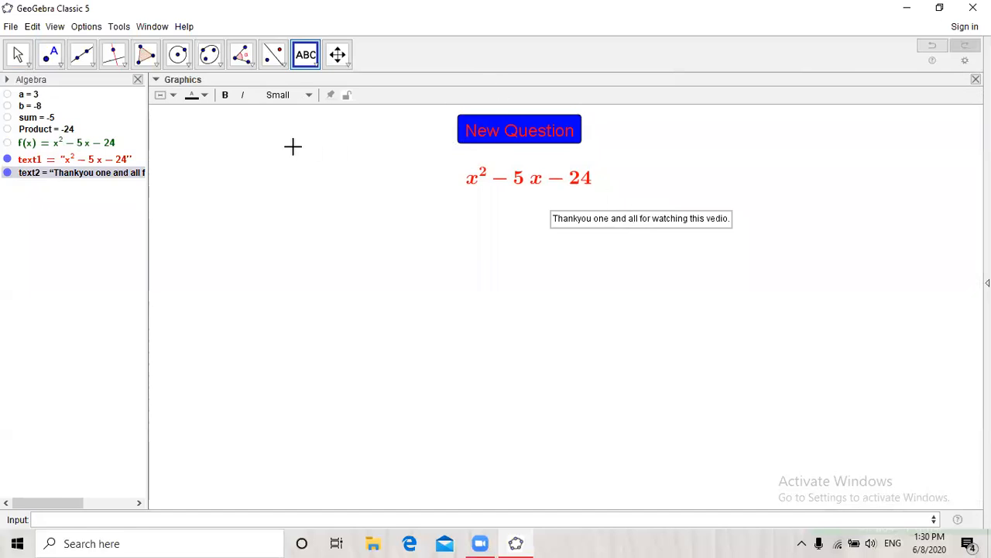
Try to set the thank-you text's size to Large and make it bold.
click(304, 96)
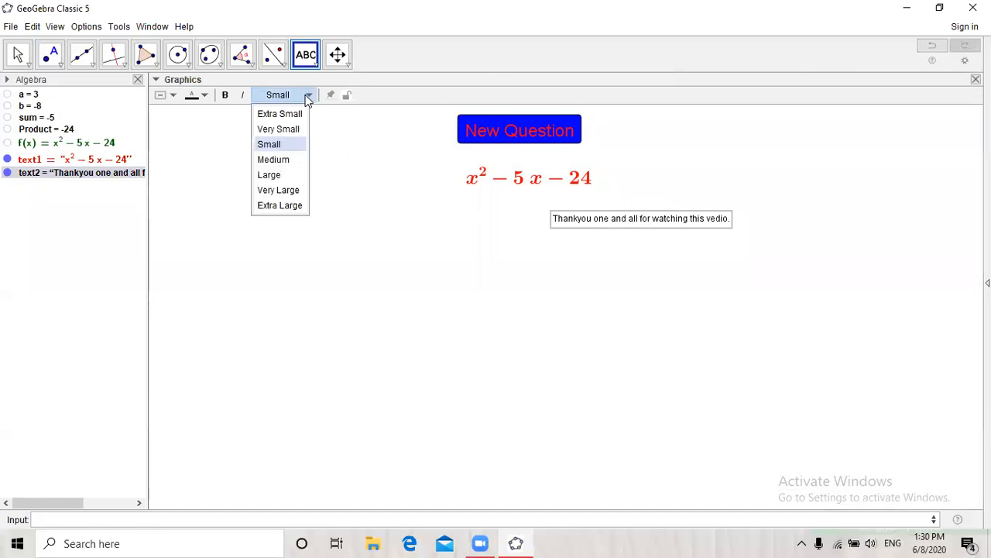
click(269, 175)
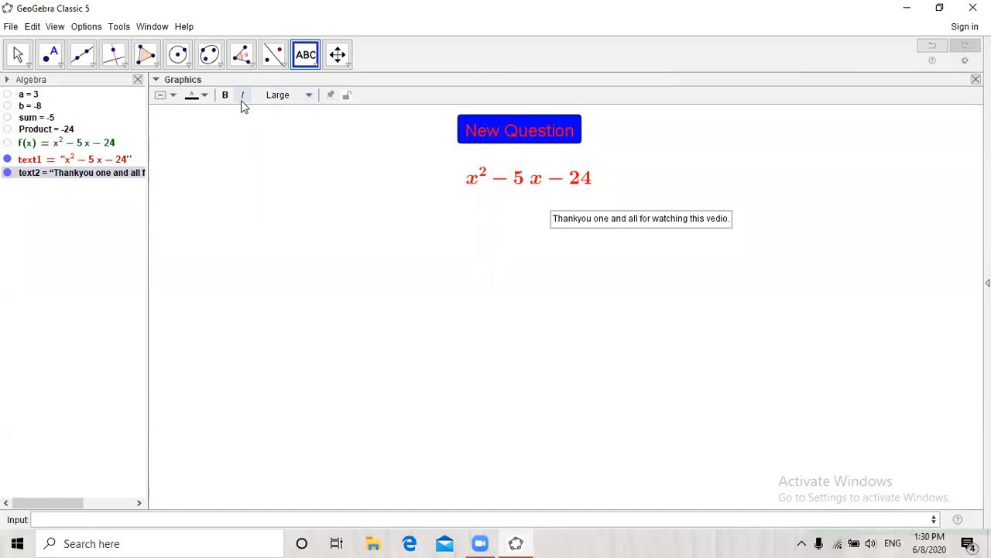
click(640, 224)
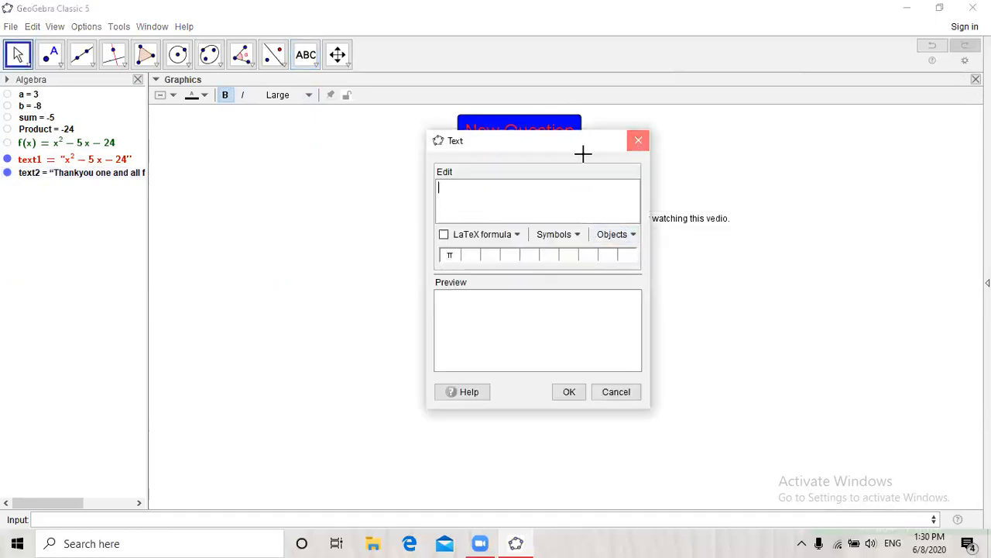
key(Escape)
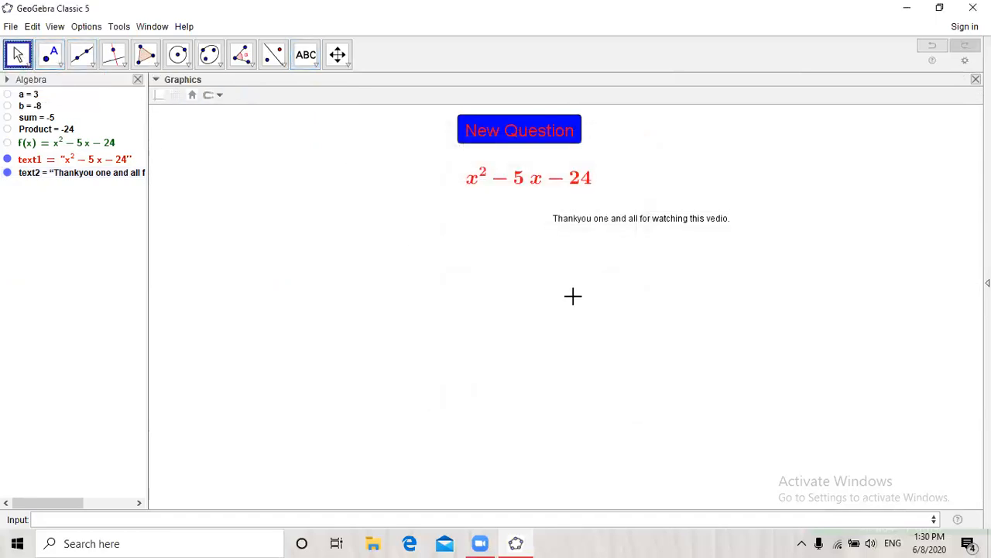
Select the thank-you text and format it in bold at Large size.
click(647, 222)
click(308, 99)
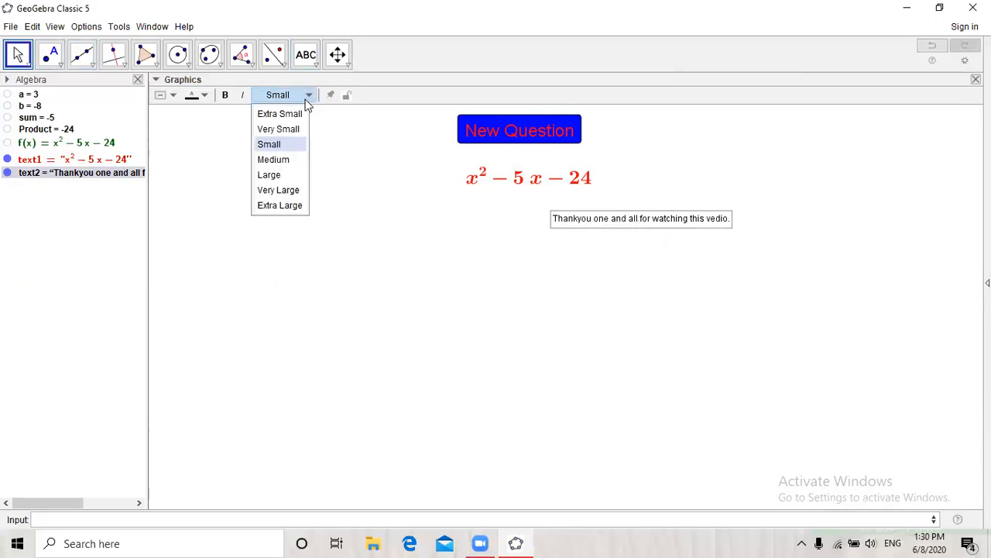
click(269, 172)
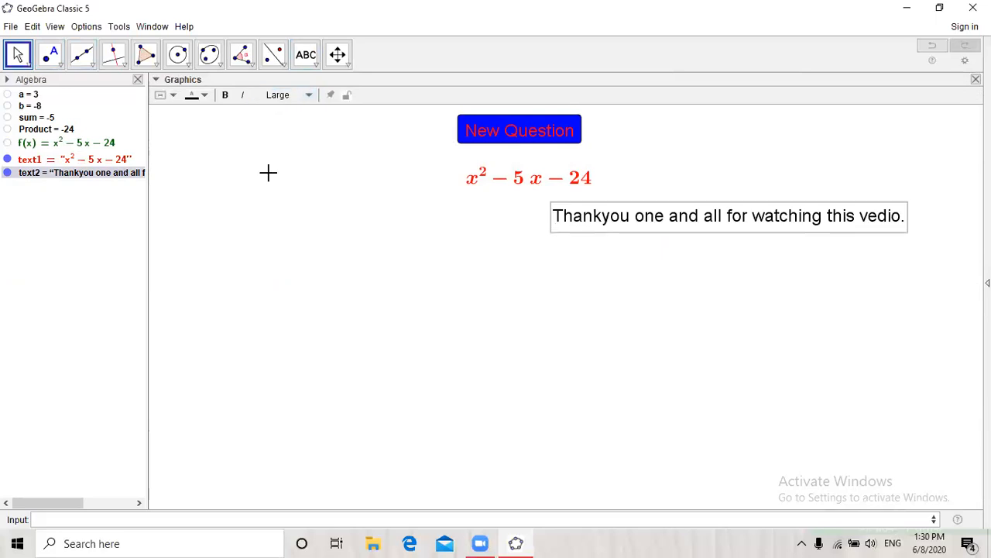
click(224, 94)
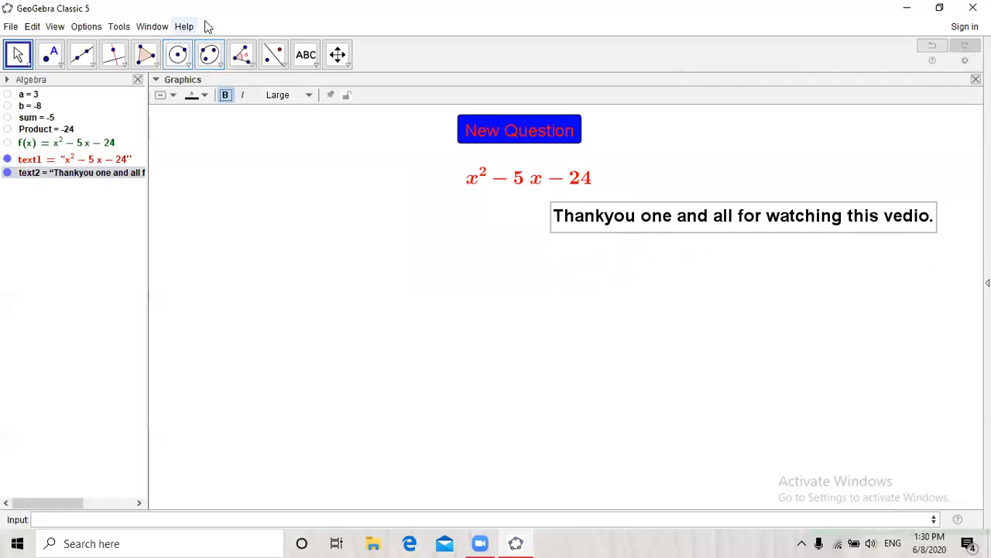
Start a new text below the thank-you message reading "Please like share and subscribe this Math Bisauni Channel".
click(314, 64)
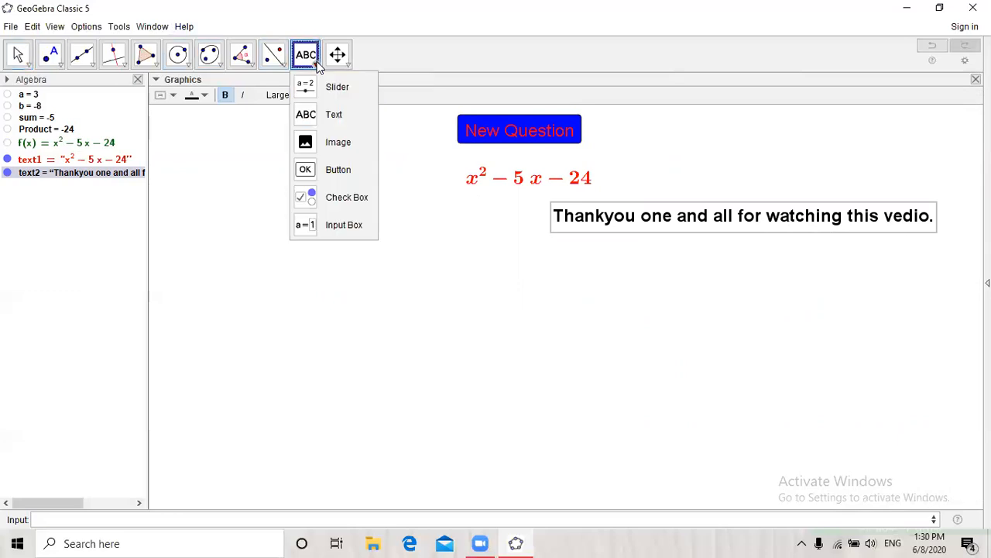
click(314, 116)
click(833, 294)
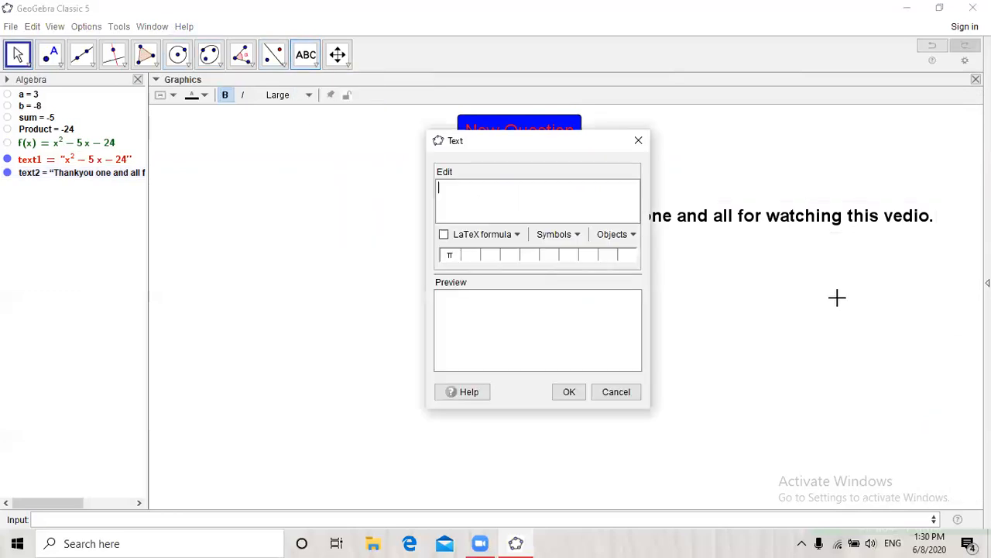
text(M)
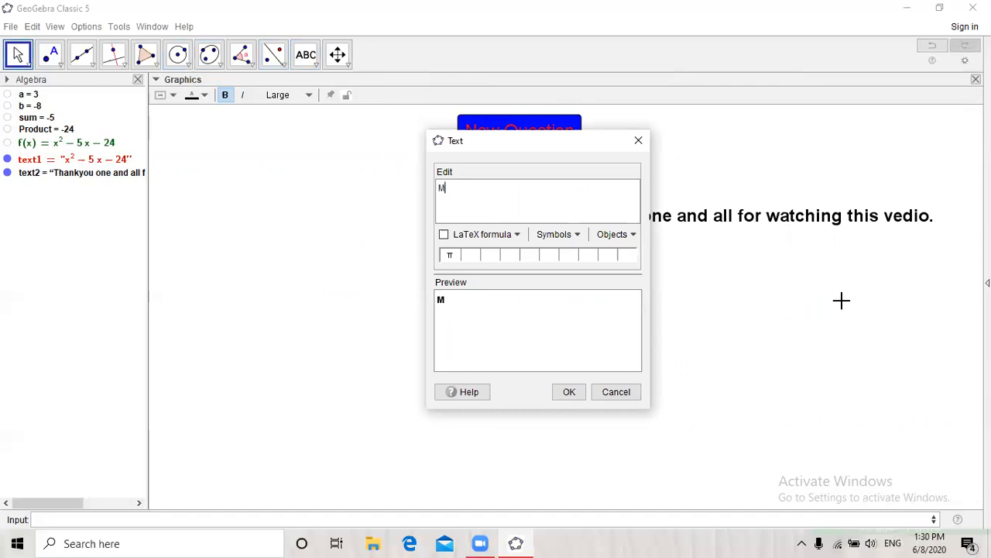
key(BackSpace)
text(Please like share a)
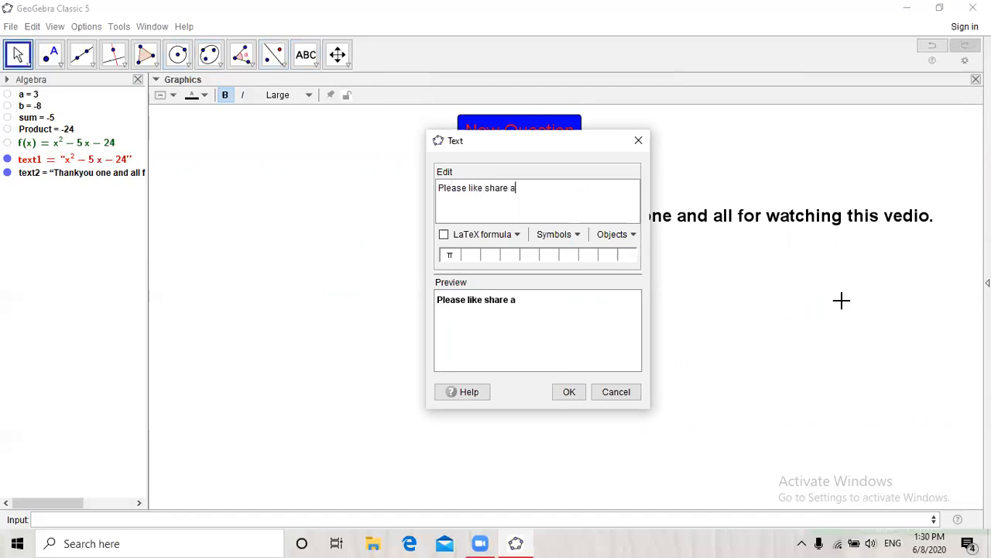
text(nd subscrib)
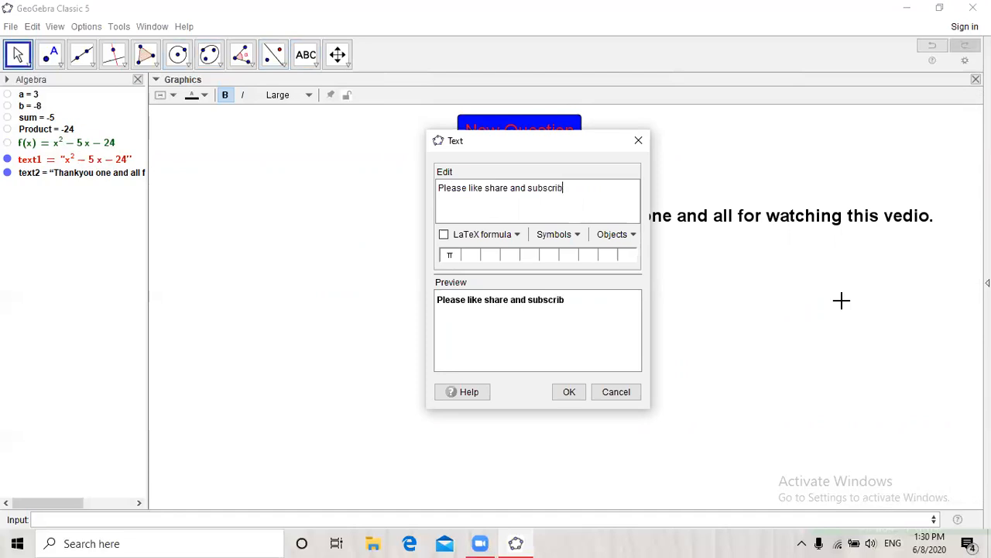
text(e this Math Bisauni)
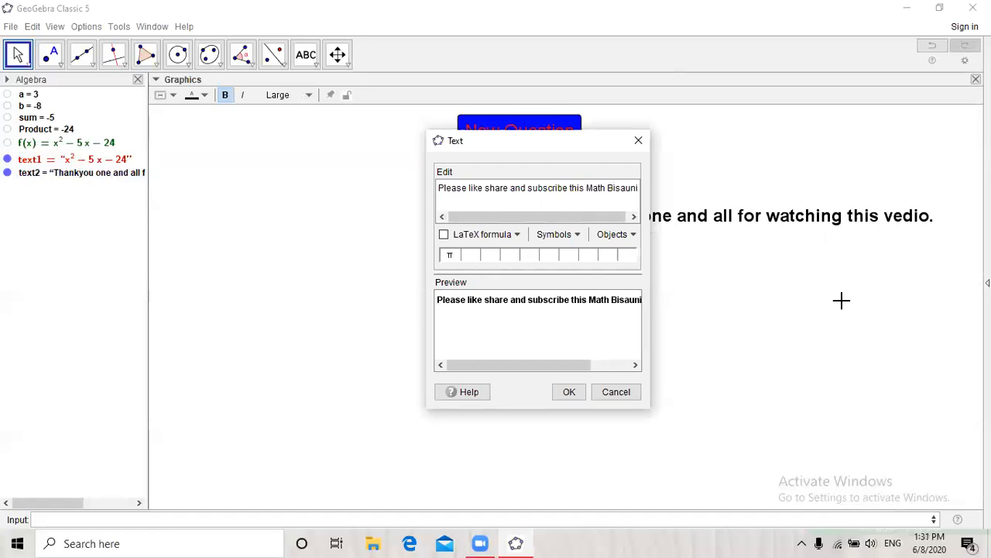
text( Channel)
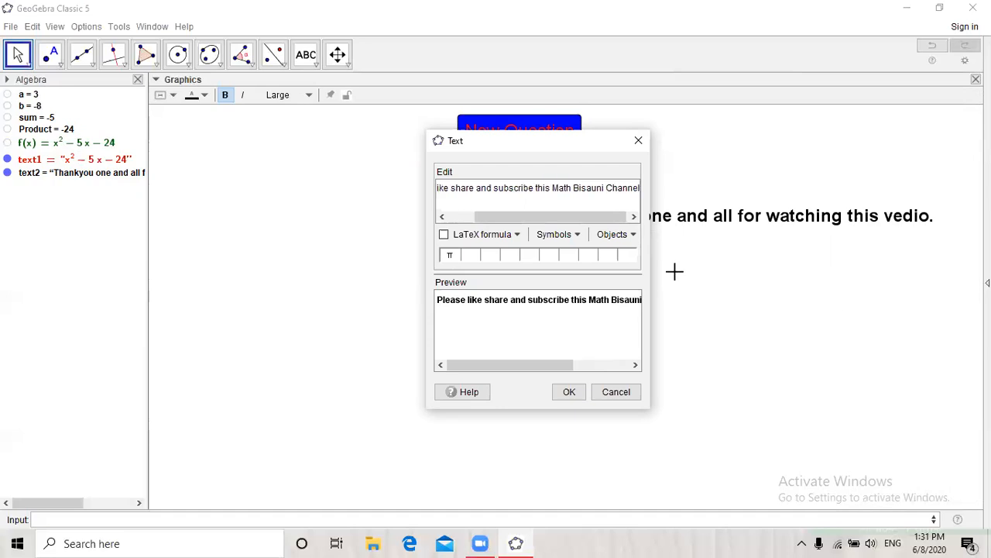